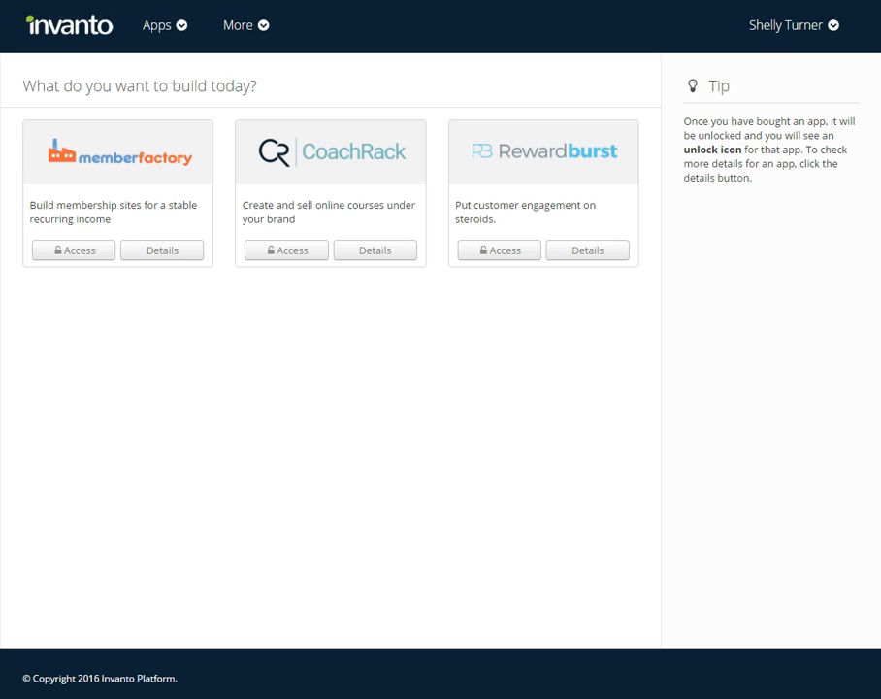
Open the site menu manager of the New Membership Site in MemberFactory
{"action": "left_click", "coordinate": [73, 250]}
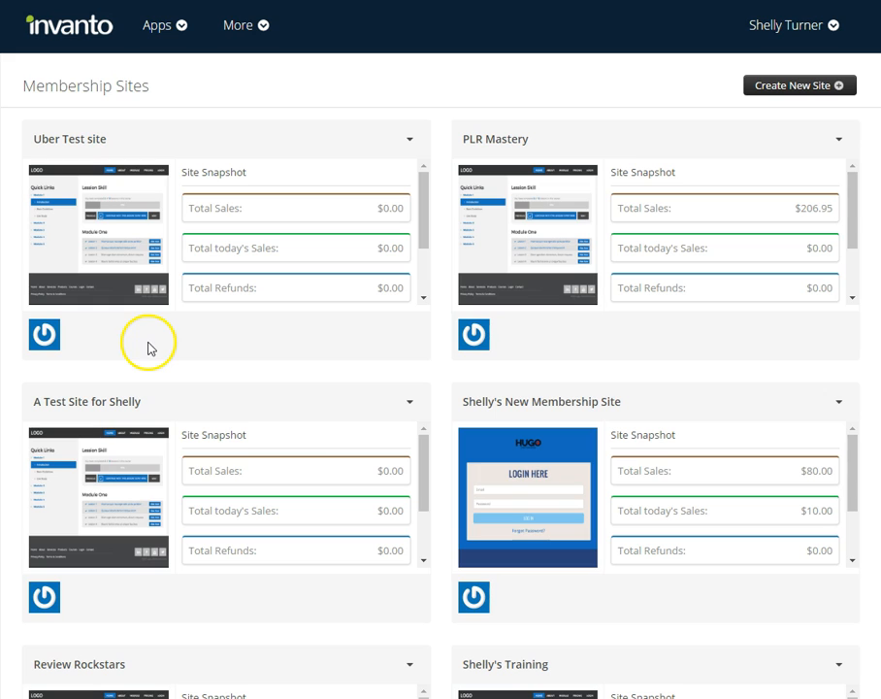
{"action": "left_click", "coordinate": [840, 409]}
{"action": "left_click", "coordinate": [848, 424]}
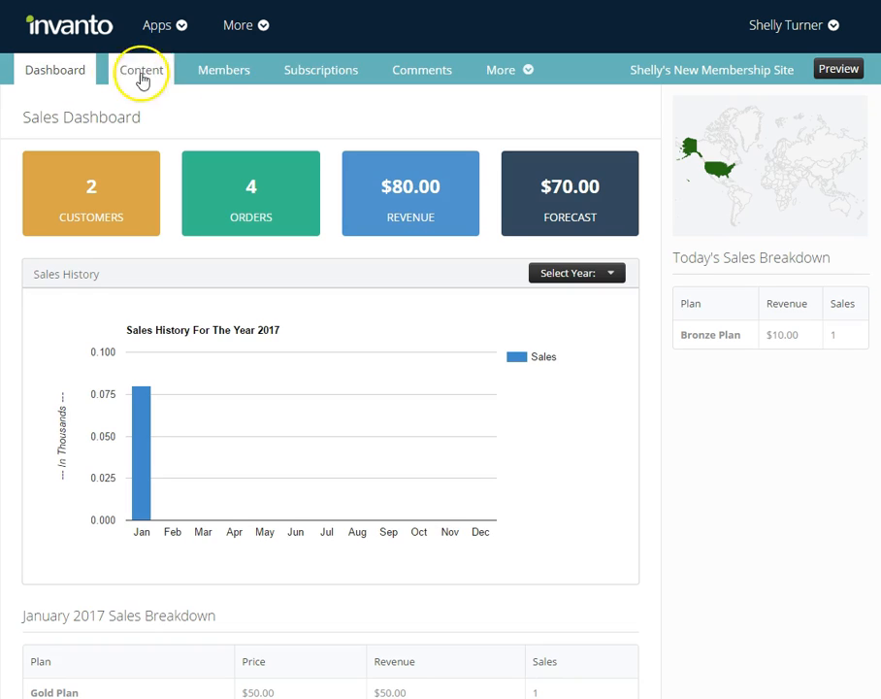
{"action": "left_click", "coordinate": [504, 72]}
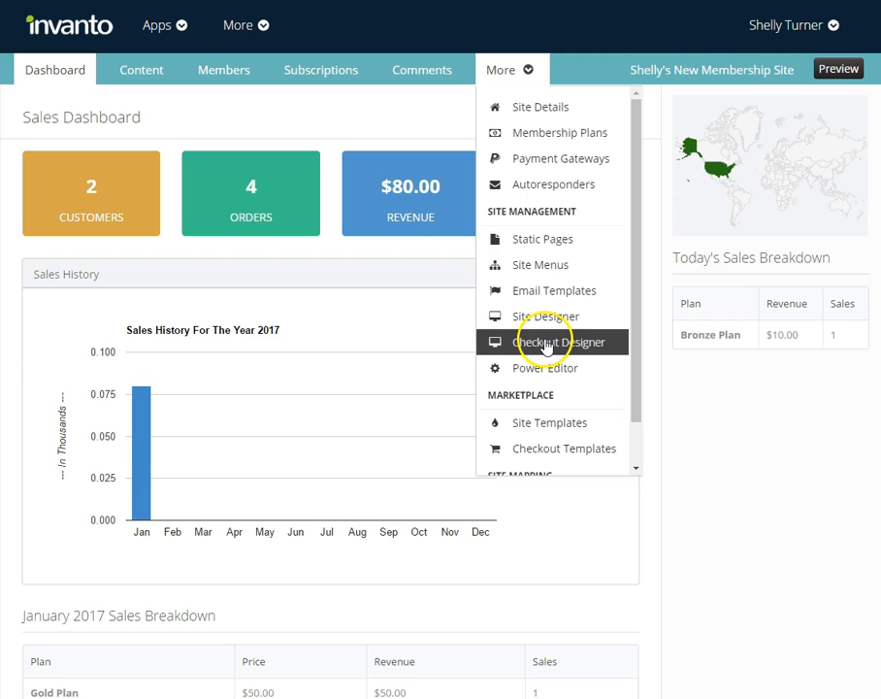
{"action": "left_click", "coordinate": [544, 267]}
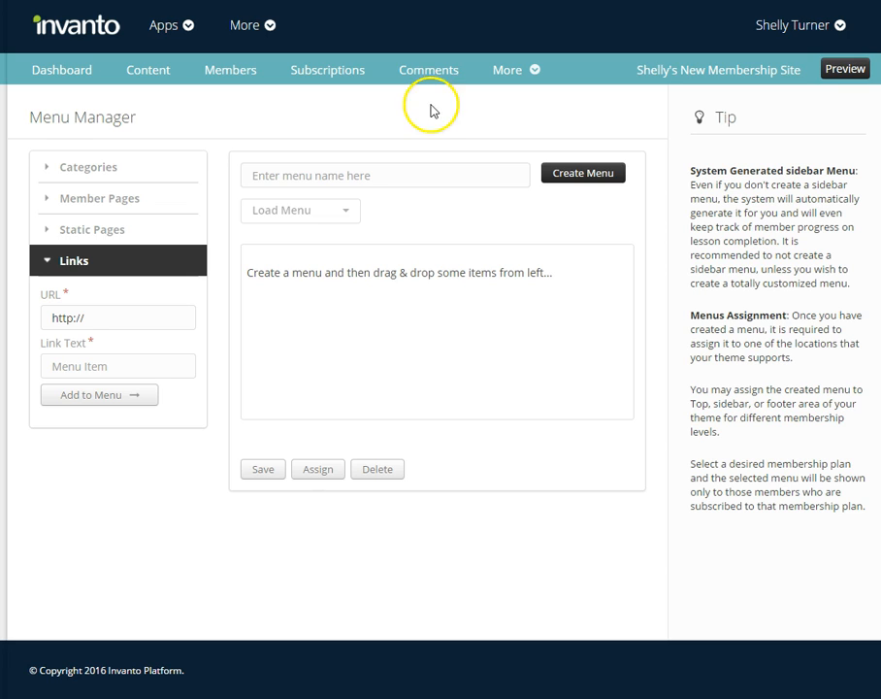
Create a new site menu named Gold Member Menu
{"action": "left_click", "coordinate": [325, 178]}
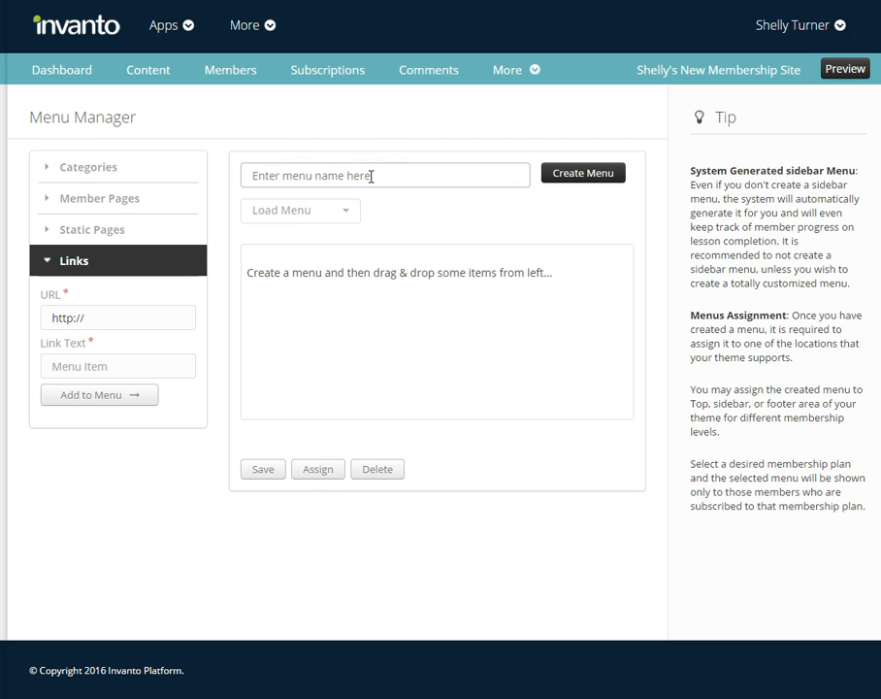
{"action": "type", "text": "Gold Member Menu"}
{"action": "left_click", "coordinate": [576, 176]}
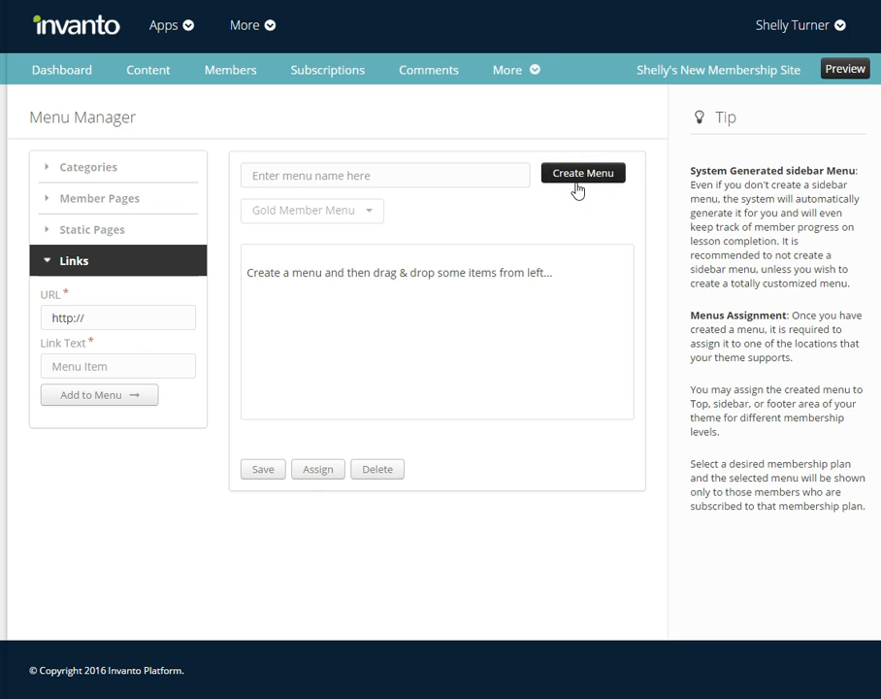
{"action": "left_click", "coordinate": [555, 182]}
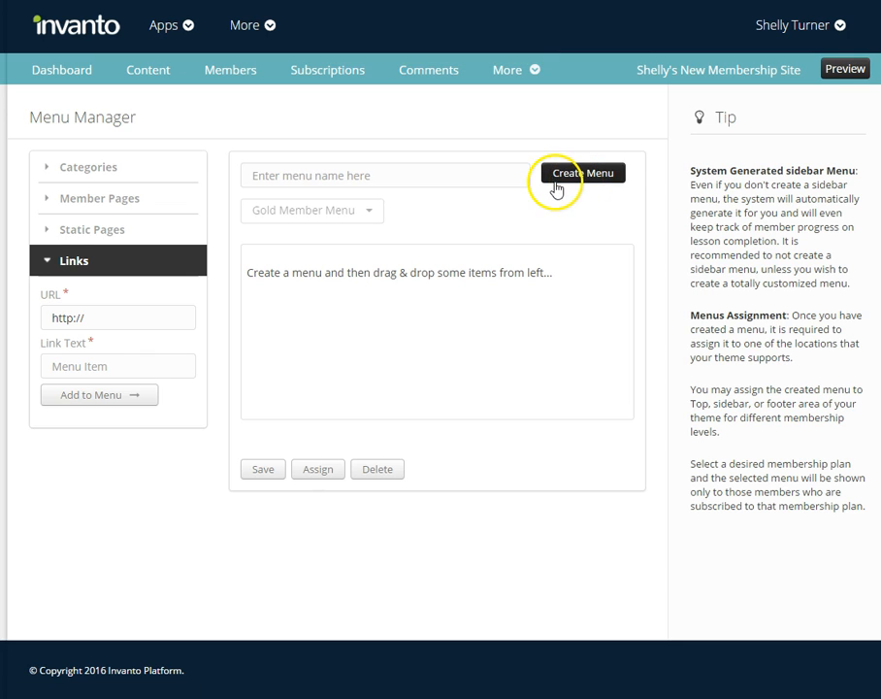
{"action": "left_click", "coordinate": [461, 236]}
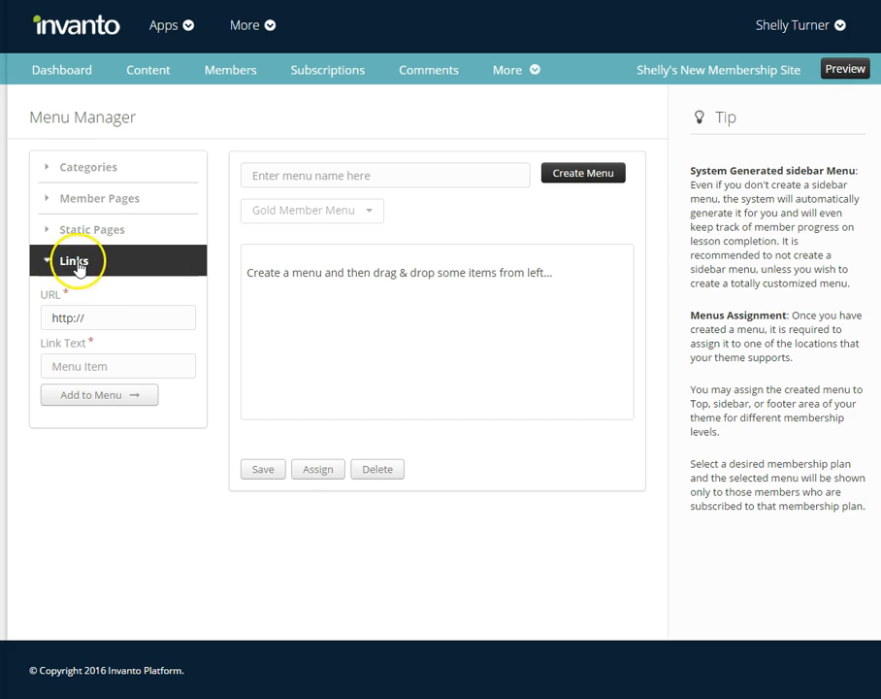
{"action": "left_click", "coordinate": [99, 321]}
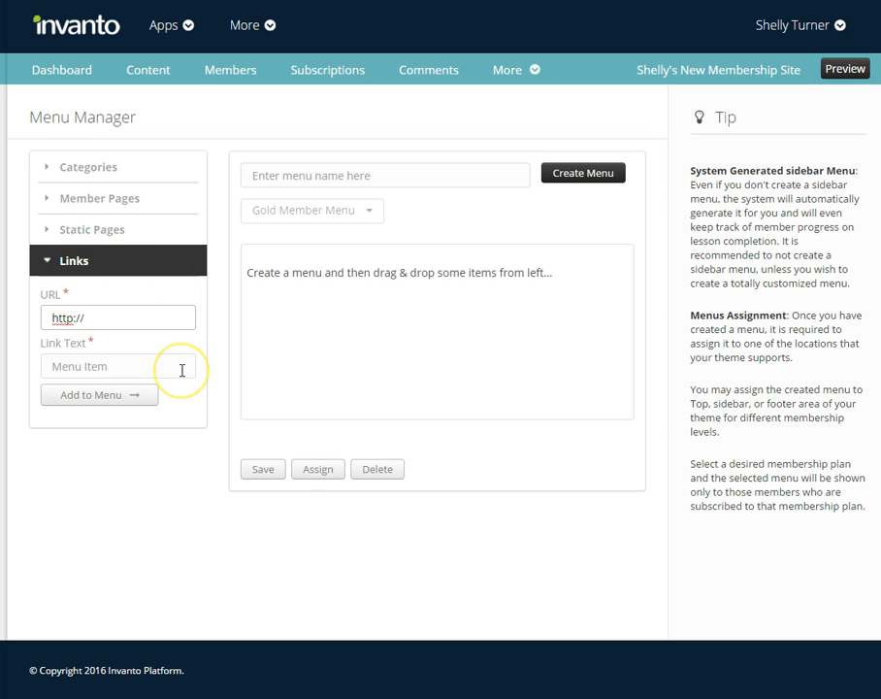
{"action": "type", "text": "google.com"}
{"action": "key", "text": "Tab"}
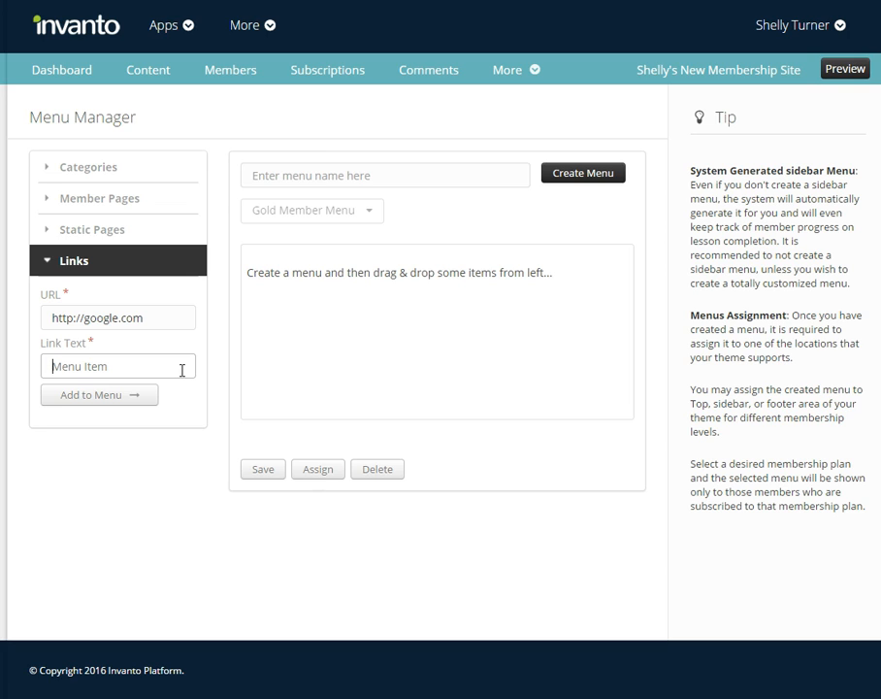
{"action": "type", "text": "GOOGLE"}
{"action": "left_click", "coordinate": [110, 395]}
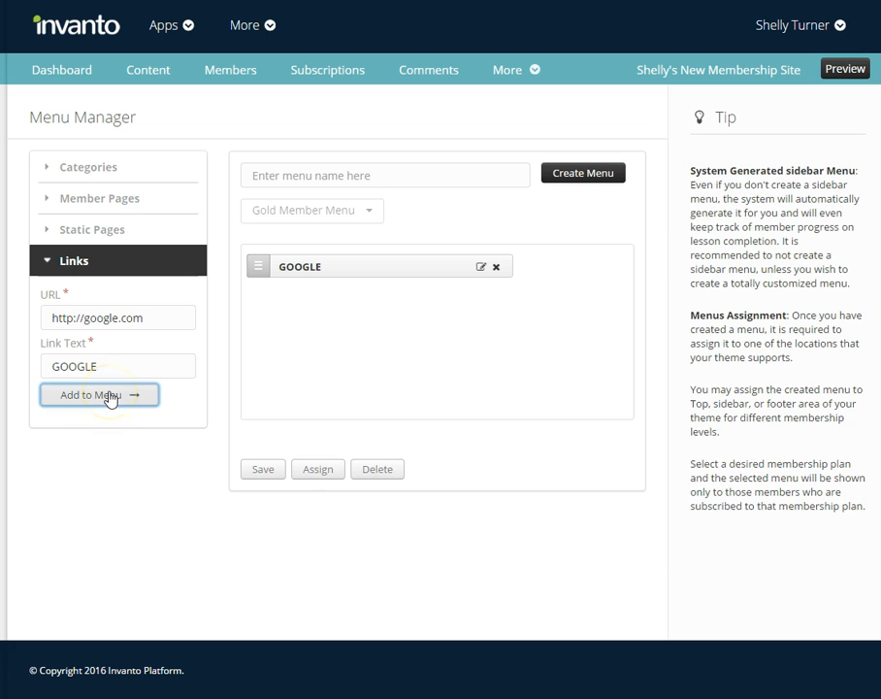
Add the Week 1 Content, Week 2 Content, Week 3 Content and Bonus Content categories to the menu
{"action": "left_click", "coordinate": [86, 168]}
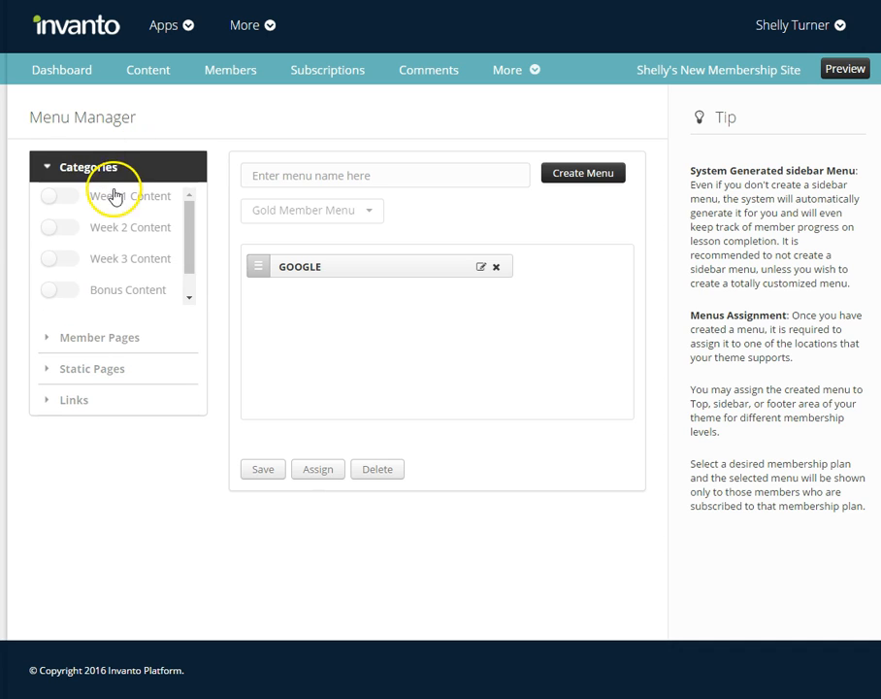
{"action": "scroll", "coordinate": [122, 248], "scroll_direction": "down", "scroll_amount": 1}
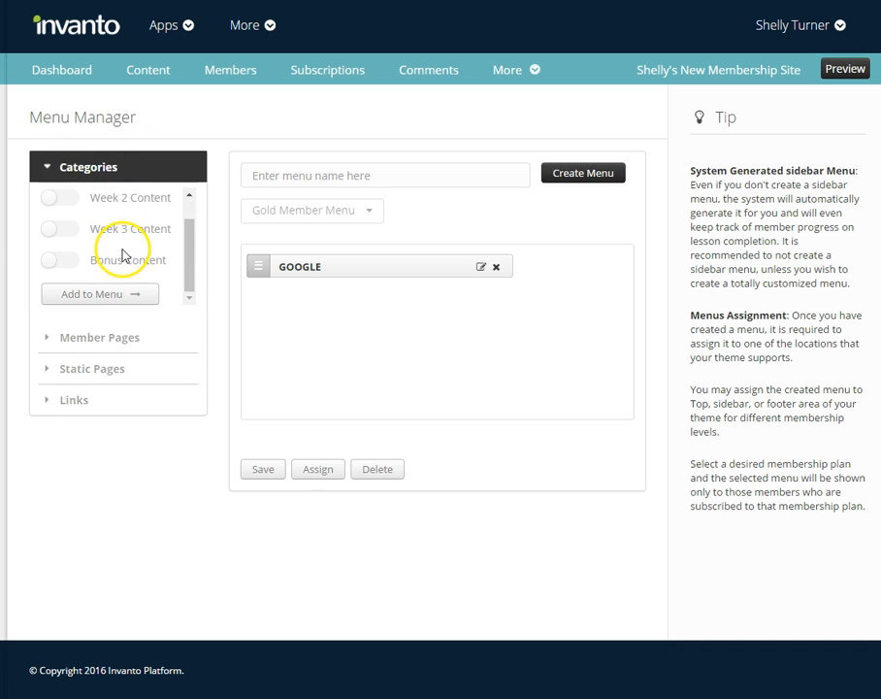
{"action": "scroll", "coordinate": [123, 258], "scroll_direction": "up", "scroll_amount": 1}
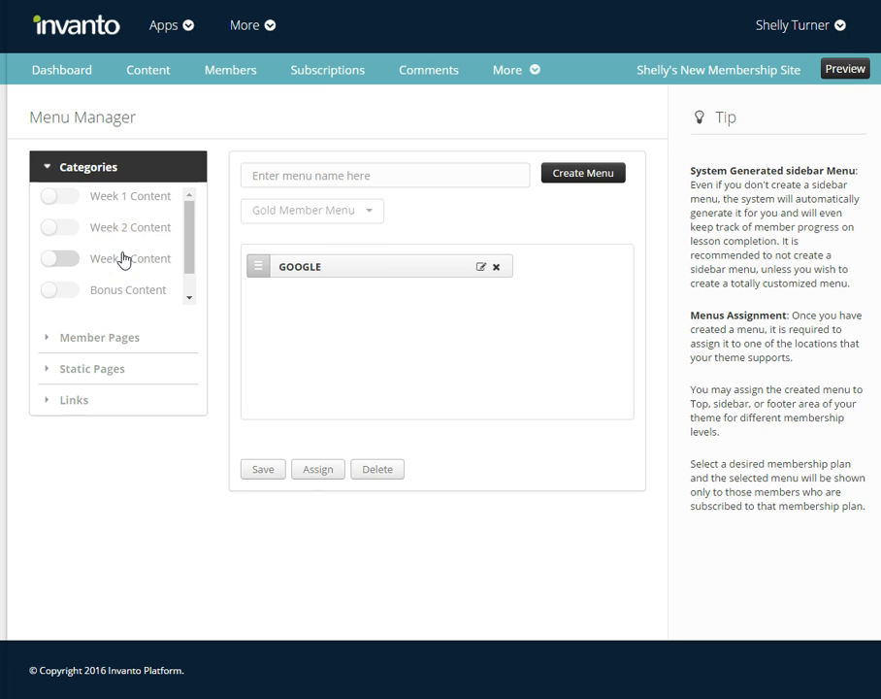
{"action": "left_click", "coordinate": [72, 199]}
{"action": "left_click", "coordinate": [68, 229]}
{"action": "left_click", "coordinate": [68, 261]}
{"action": "left_click", "coordinate": [68, 290]}
{"action": "scroll", "coordinate": [135, 275], "scroll_direction": "down", "scroll_amount": 1}
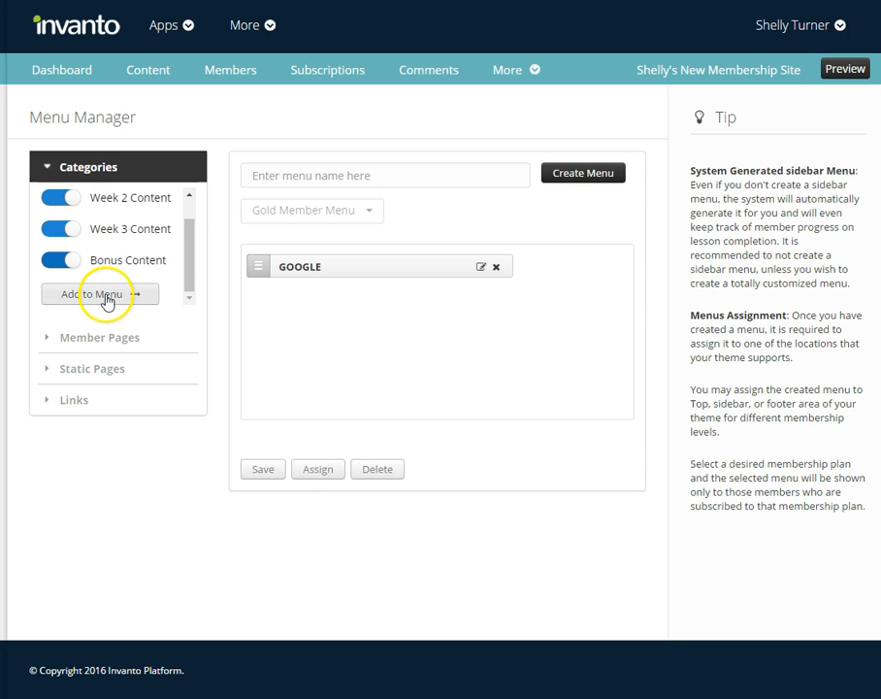
{"action": "left_click", "coordinate": [107, 301]}
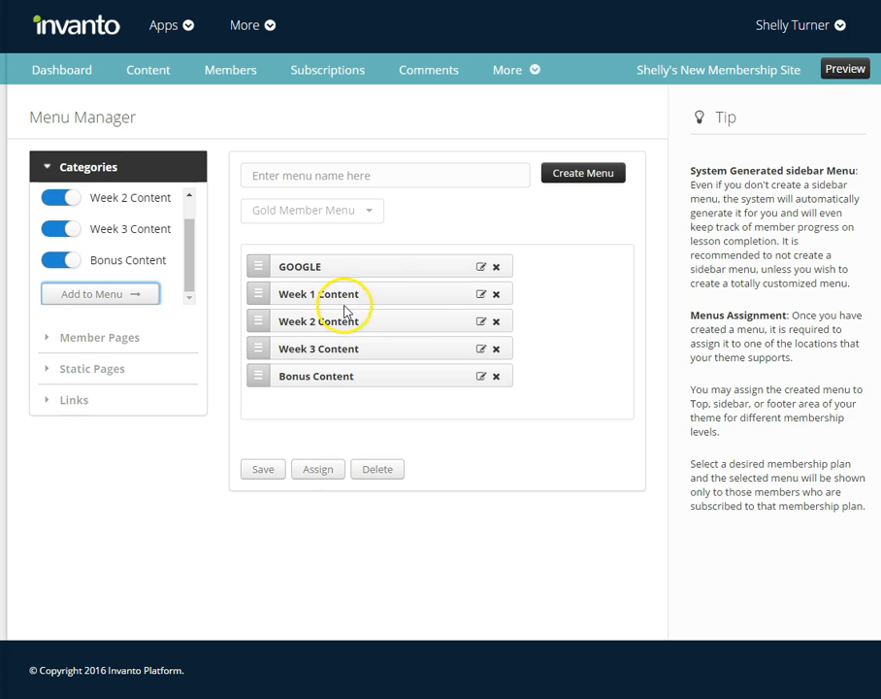
Shorten the link text of the Week 1 Content menu item to Week 1
{"action": "left_click", "coordinate": [480, 295]}
{"action": "key", "text": "BackSpace"}
{"action": "key", "text": "BackSpace"}
{"action": "key", "text": "BackSpace"}
{"action": "key", "text": "BackSpace"}
{"action": "key", "text": "BackSpace"}
{"action": "key", "text": "BackSpace"}
{"action": "key", "text": "BackSpace"}
{"action": "key", "text": "BackSpace"}
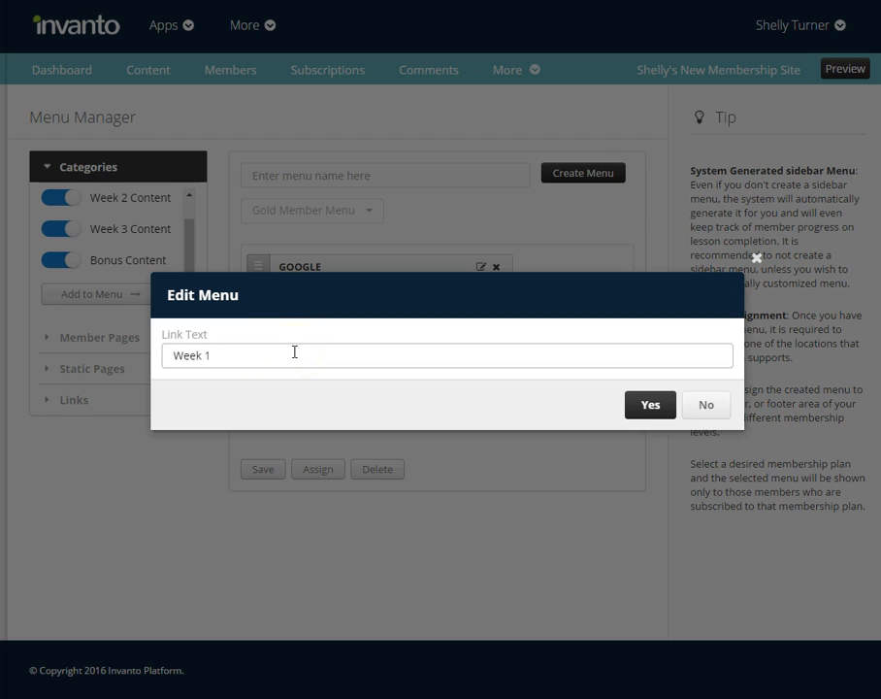
{"action": "left_click", "coordinate": [640, 406]}
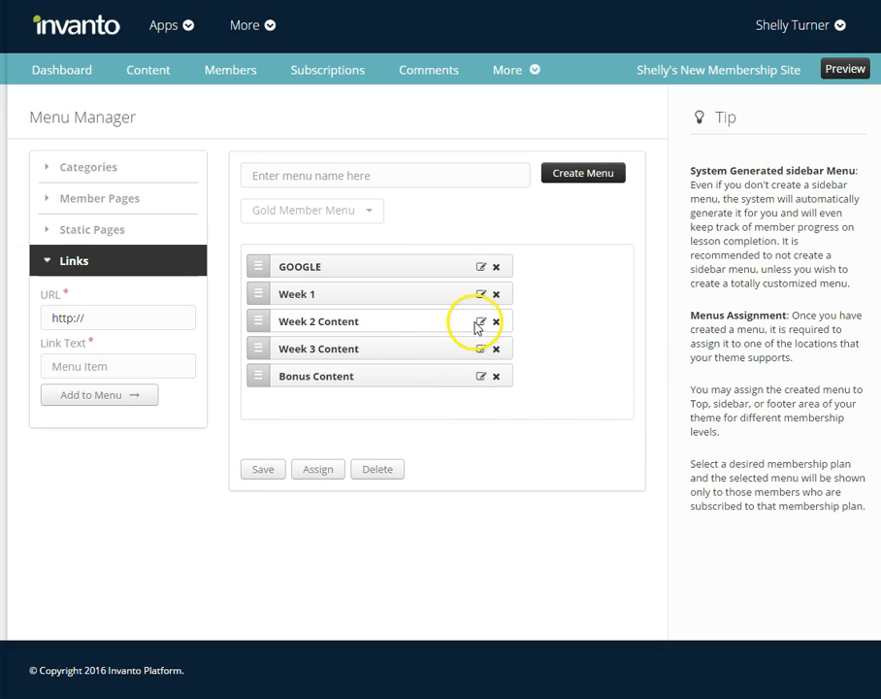
Shorten the link texts of the Week 2 Content and Week 3 Content menu items to Week 2 and Week 3
{"action": "left_click", "coordinate": [480, 321]}
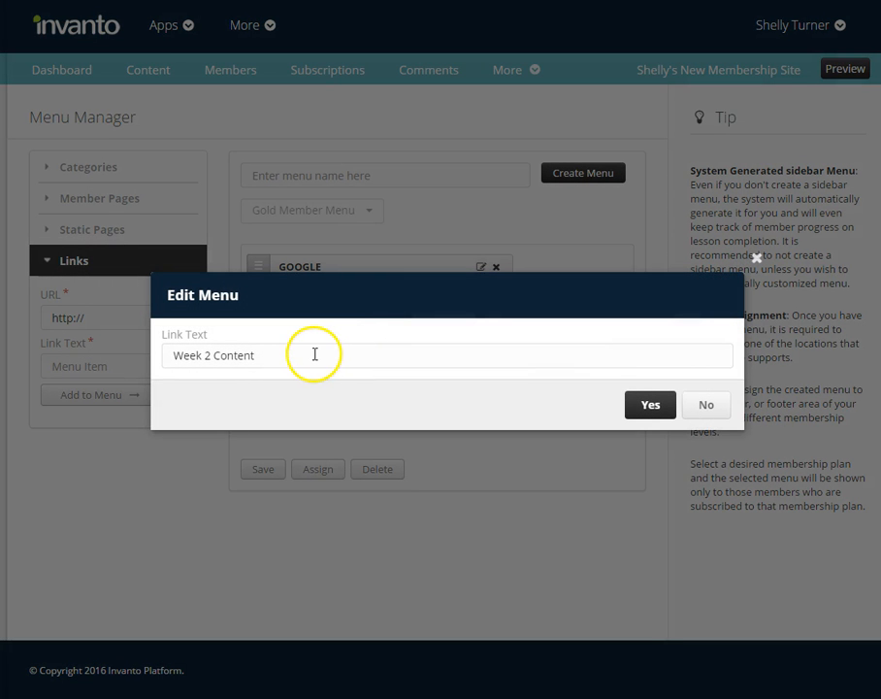
{"action": "key", "text": "BackSpace"}
{"action": "key", "text": "BackSpace"}
{"action": "key", "text": "BackSpace"}
{"action": "key", "text": "BackSpace"}
{"action": "key", "text": "BackSpace"}
{"action": "key", "text": "BackSpace"}
{"action": "key", "text": "BackSpace"}
{"action": "key", "text": "BackSpace"}
{"action": "key", "text": "Return"}
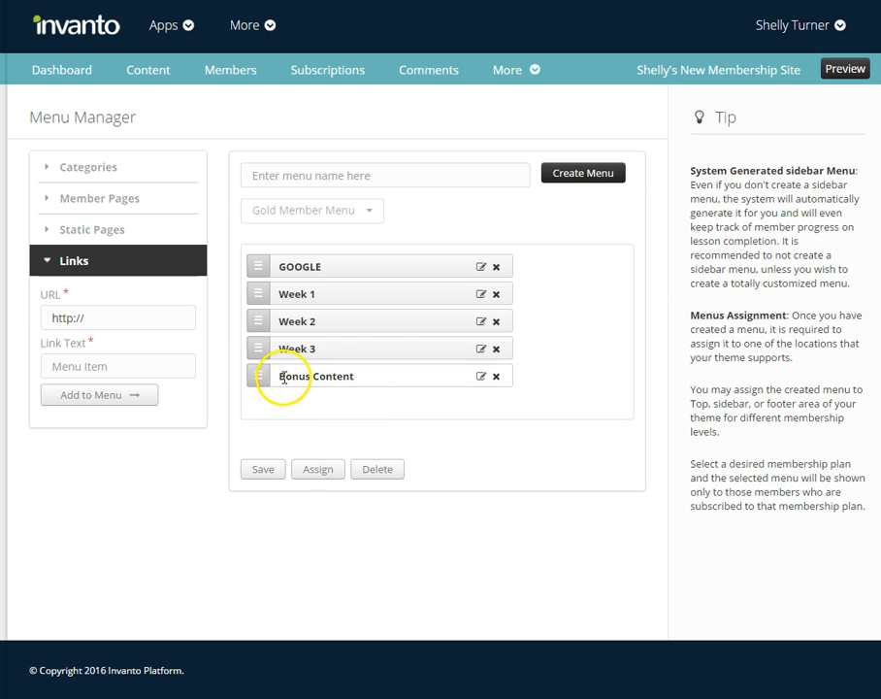
Shorten the link text of the Bonus Content menu item to Bonus
{"action": "left_click", "coordinate": [480, 376]}
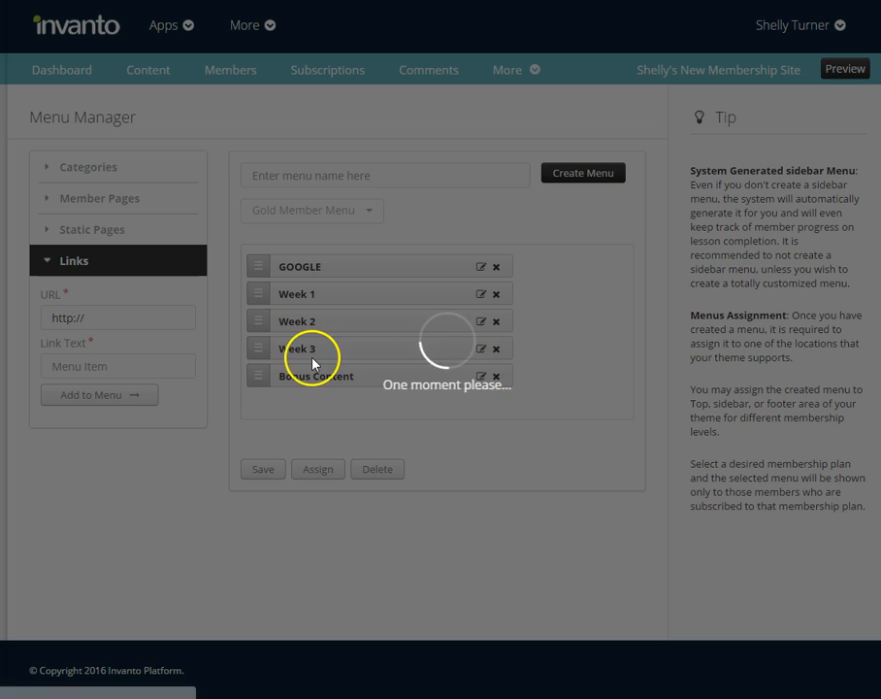
{"action": "key", "text": "BackSpace"}
{"action": "key", "text": "BackSpace"}
{"action": "key", "text": "BackSpace"}
{"action": "key", "text": "BackSpace"}
{"action": "key", "text": "BackSpace"}
{"action": "key", "text": "BackSpace"}
{"action": "key", "text": "BackSpace"}
{"action": "key", "text": "BackSpace"}
{"action": "key", "text": "Return"}
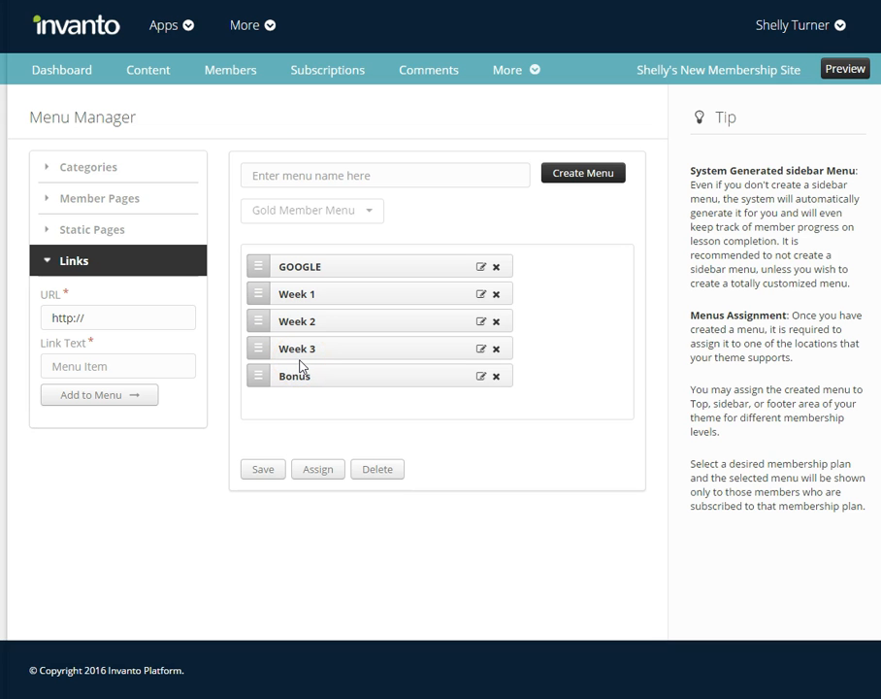
Save the menu and assign it to the Gold Plan at the Menu Top location
{"action": "left_click", "coordinate": [303, 365]}
{"action": "left_click", "coordinate": [262, 473]}
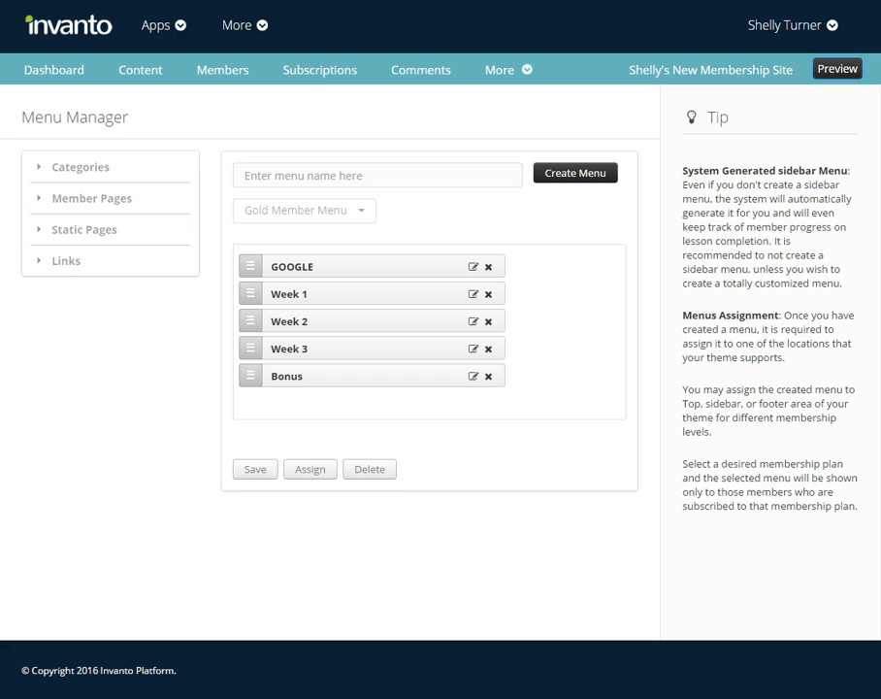
{"action": "left_click", "coordinate": [310, 471]}
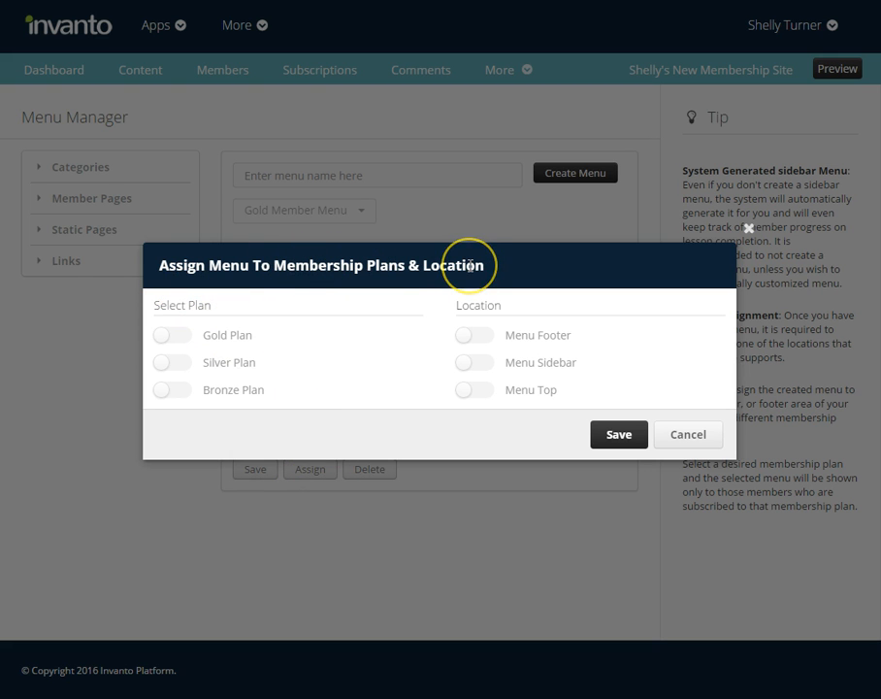
{"action": "left_click", "coordinate": [163, 339]}
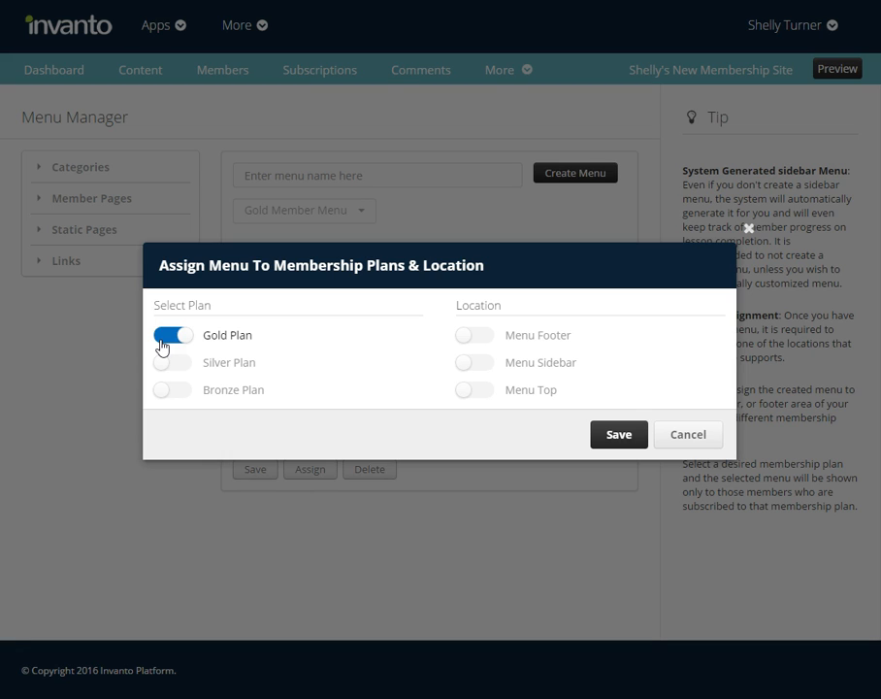
{"action": "left_click", "coordinate": [474, 393]}
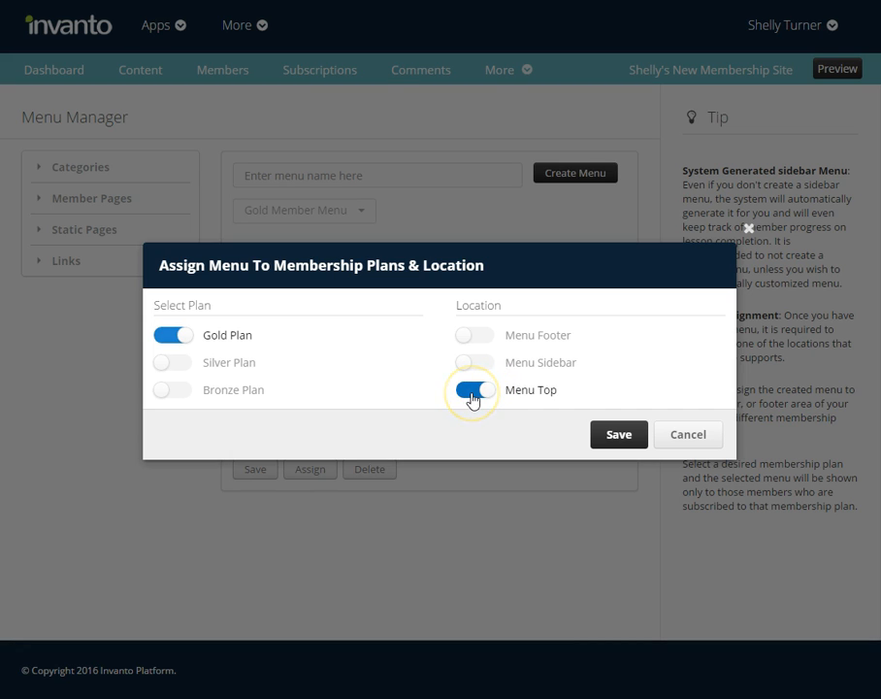
{"action": "left_click", "coordinate": [627, 438]}
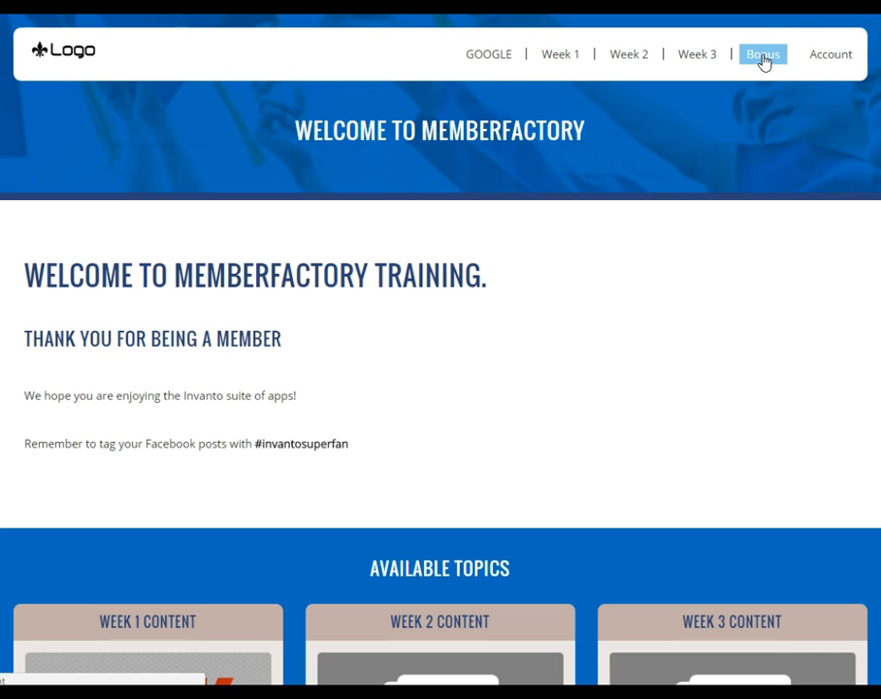
Move the GOOGLE link to the end of the Gold Member Menu, after Bonus, and save the menu
{"action": "left_click", "coordinate": [582, 116]}
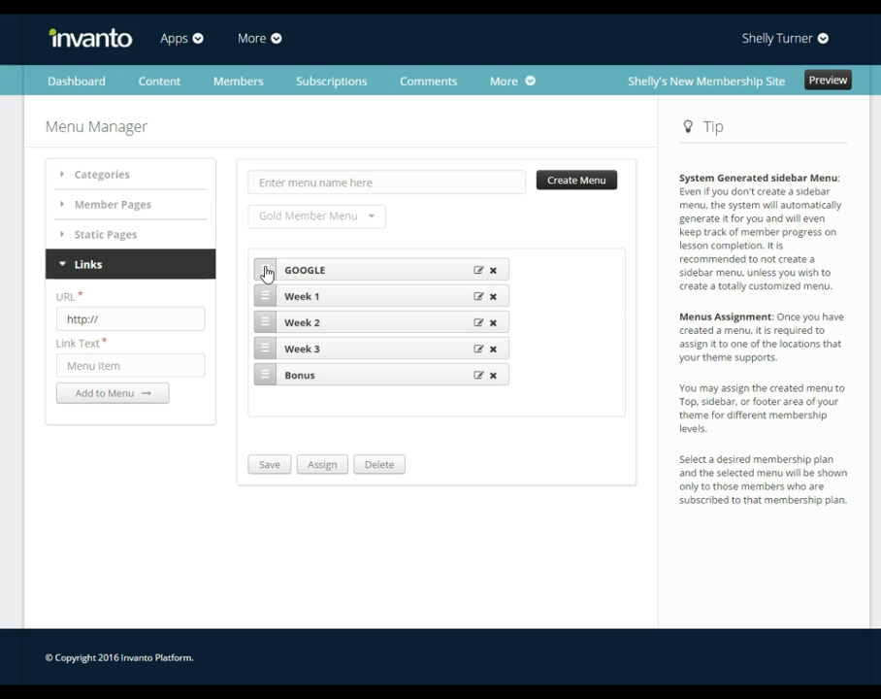
{"action": "left_click_drag", "start_coordinate": [267, 274], "coordinate": [272, 418]}
{"action": "left_click", "coordinate": [270, 466]}
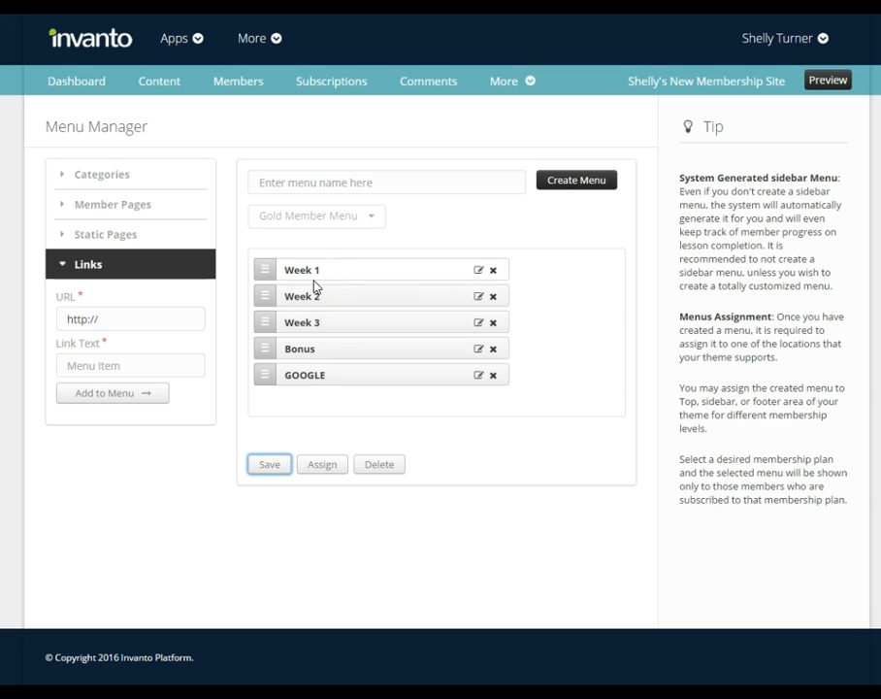
Add the Week 1 Video member page to the menu and nest it as a sub-item under Week 1
{"action": "left_click", "coordinate": [123, 207]}
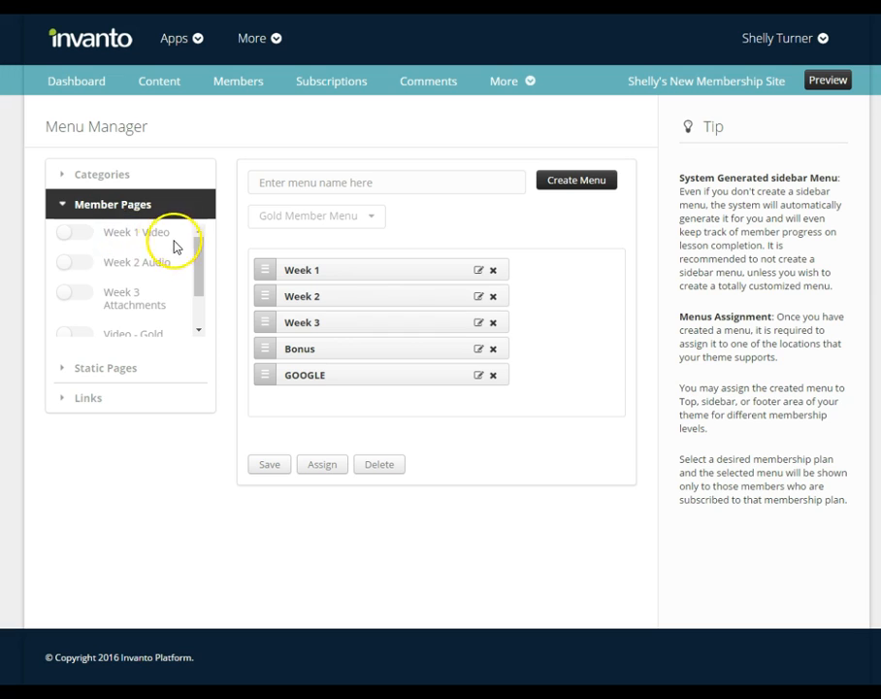
{"action": "left_click", "coordinate": [70, 236]}
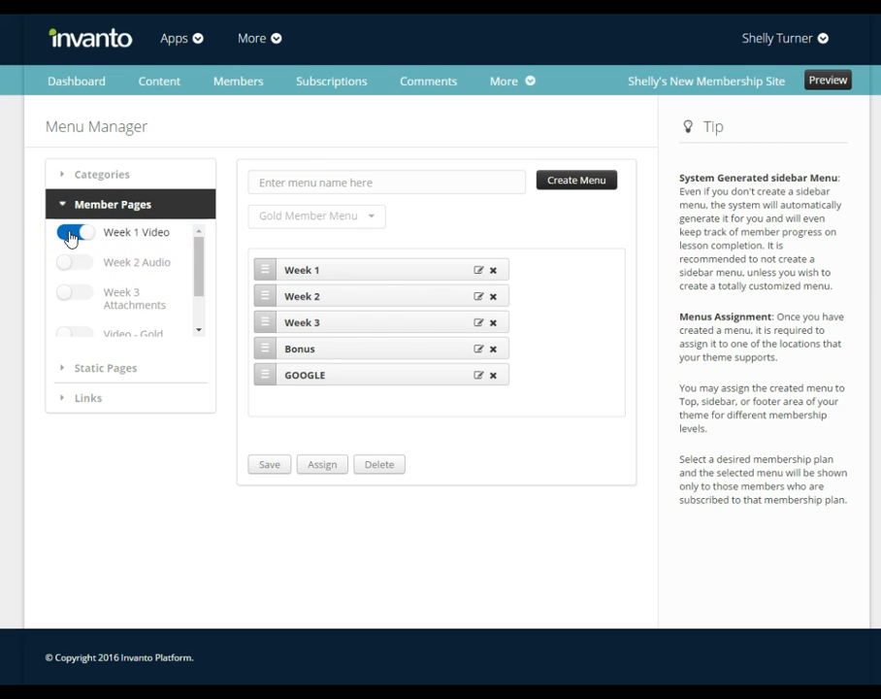
{"action": "scroll", "coordinate": [136, 296], "scroll_direction": "down", "scroll_amount": 2}
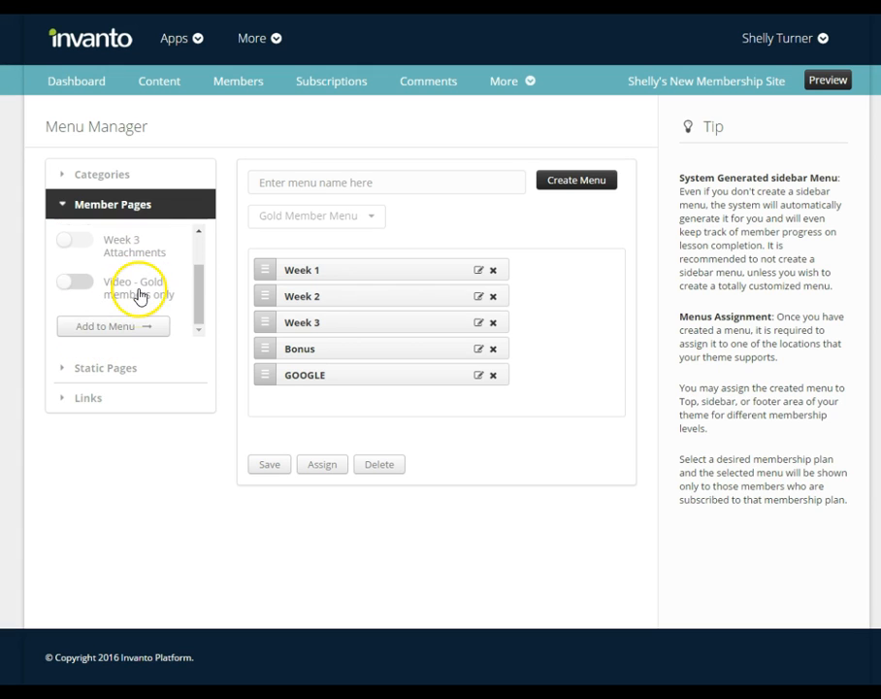
{"action": "left_click", "coordinate": [107, 326]}
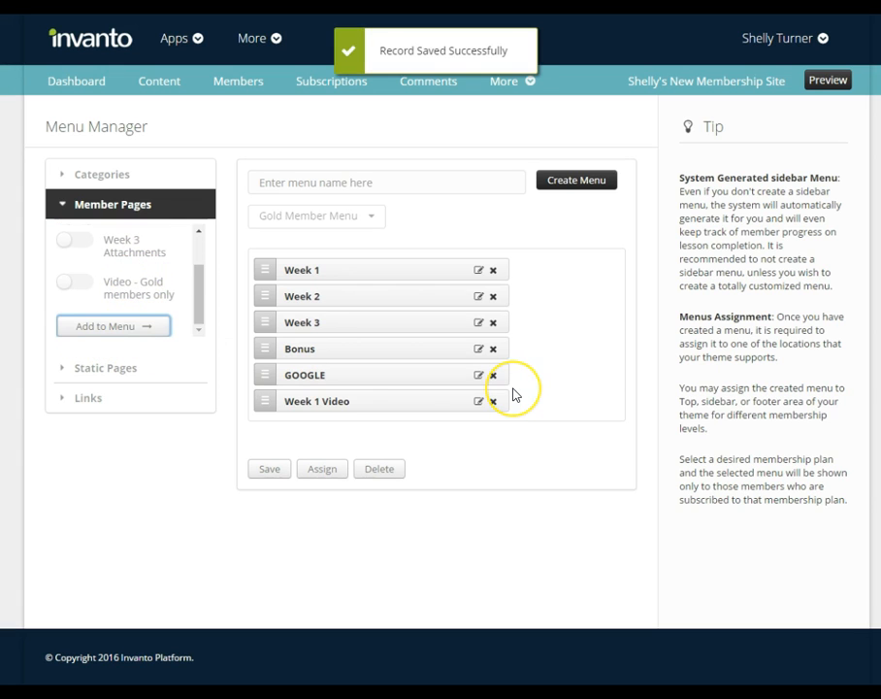
{"action": "left_click_drag", "start_coordinate": [266, 404], "coordinate": [264, 296]}
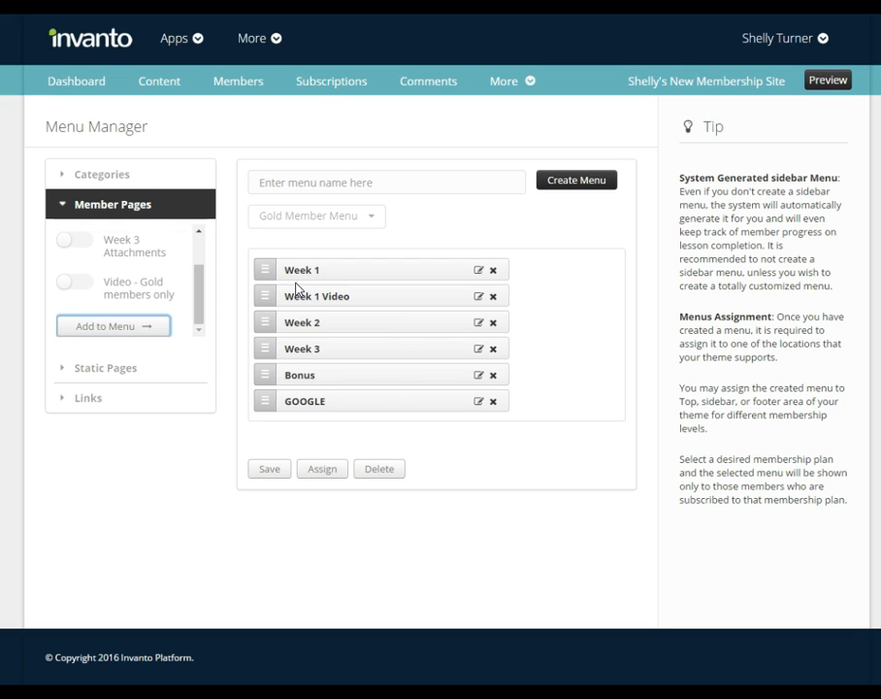
{"action": "left_click_drag", "start_coordinate": [260, 300], "coordinate": [285, 299]}
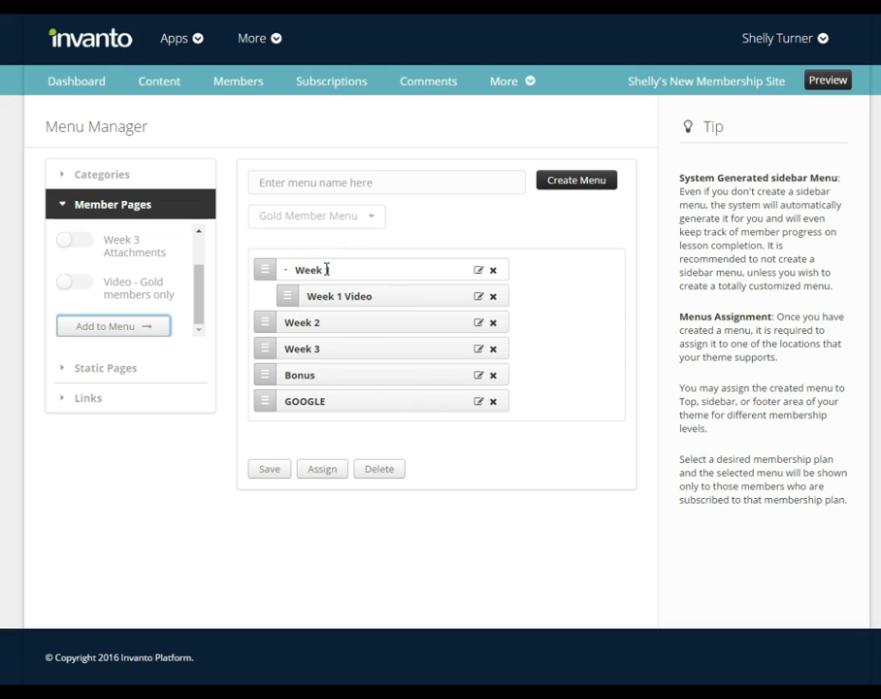
Save the Gold Member Menu and check the Week 1 sub-item in the member site's top menu
{"action": "left_click", "coordinate": [276, 470]}
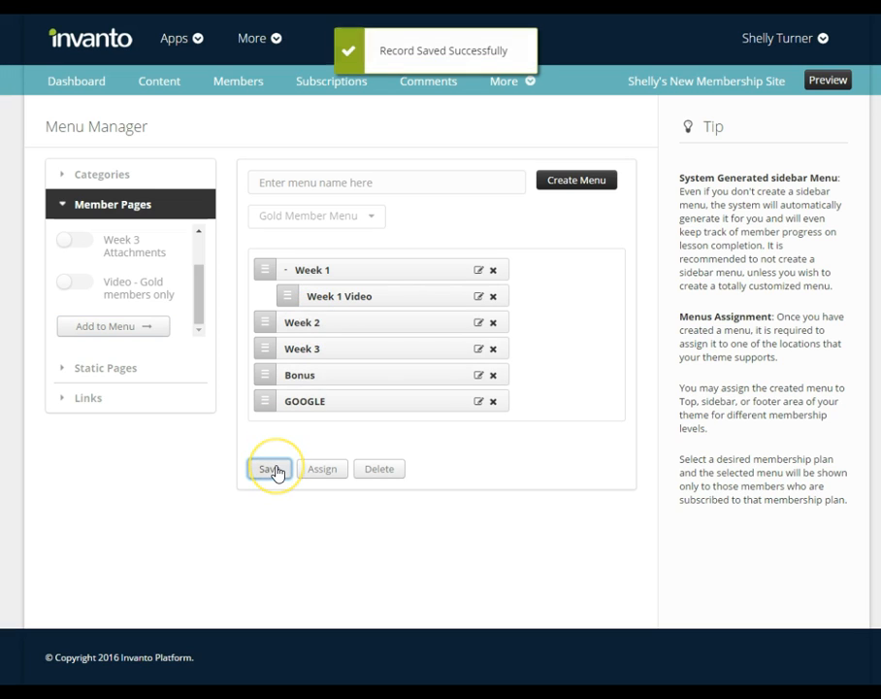
{"action": "left_click", "coordinate": [276, 471]}
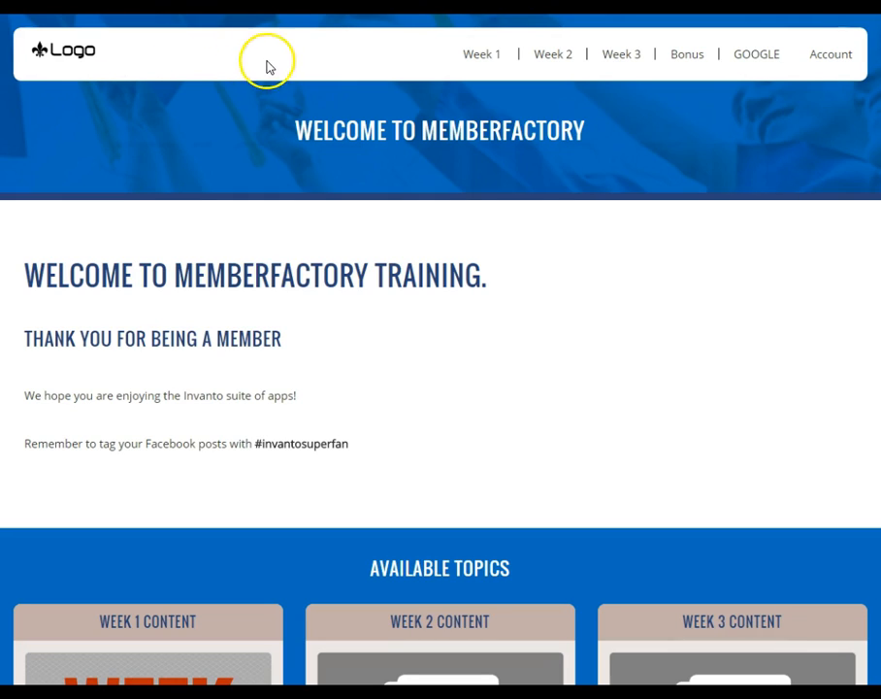
{"action": "mouse_move", "coordinate": [501, 59]}
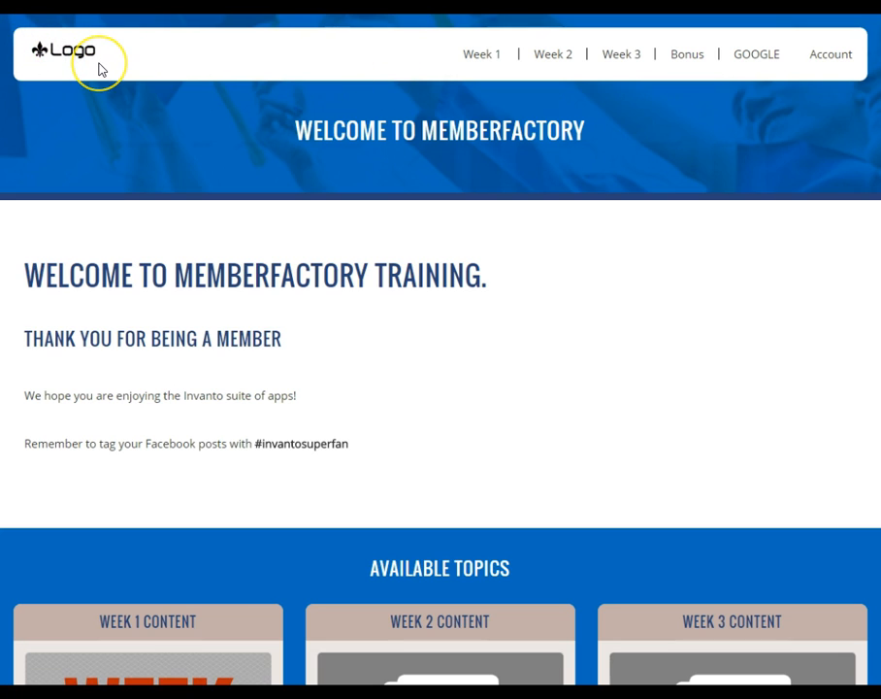
{"action": "left_click", "coordinate": [64, 39]}
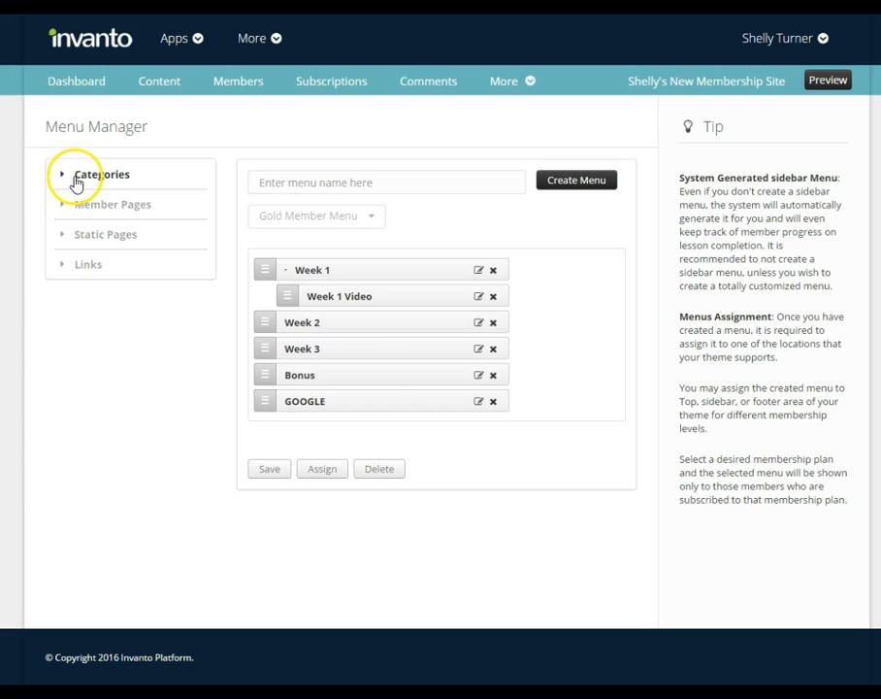
{"action": "left_click", "coordinate": [97, 238]}
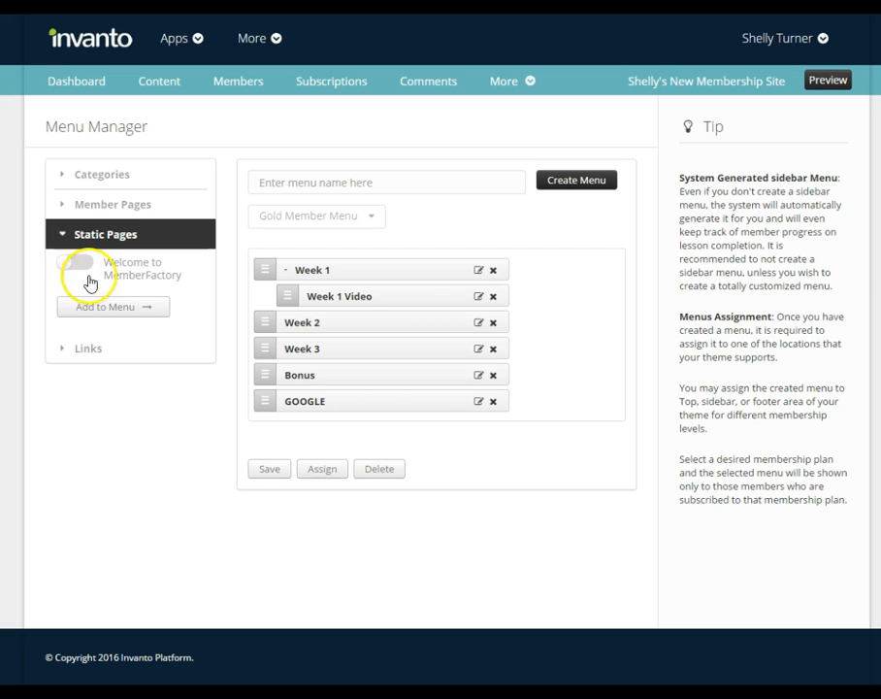
{"action": "left_click", "coordinate": [106, 236]}
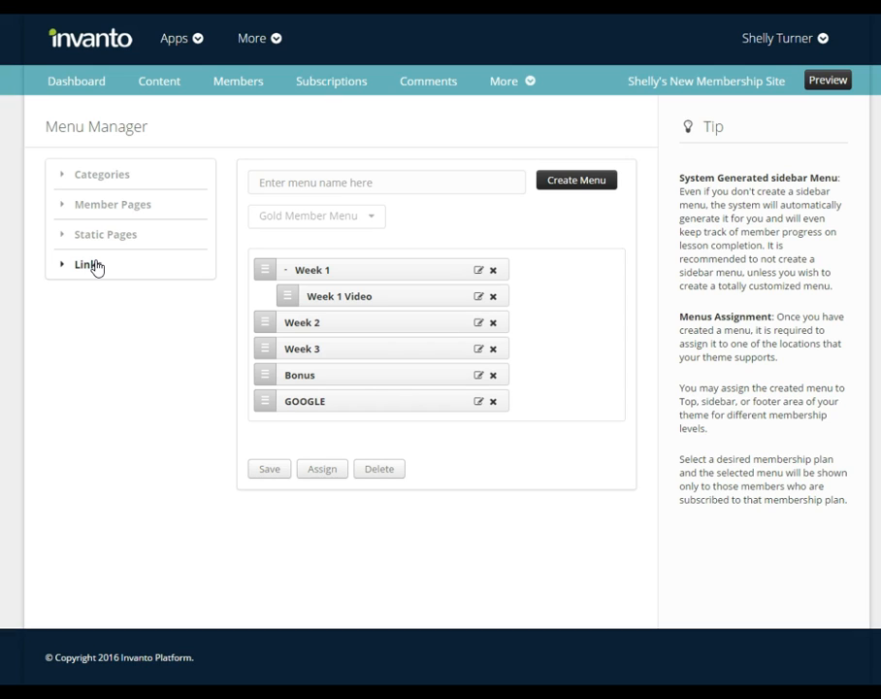
{"action": "left_click", "coordinate": [96, 271]}
{"action": "left_click", "coordinate": [312, 475]}
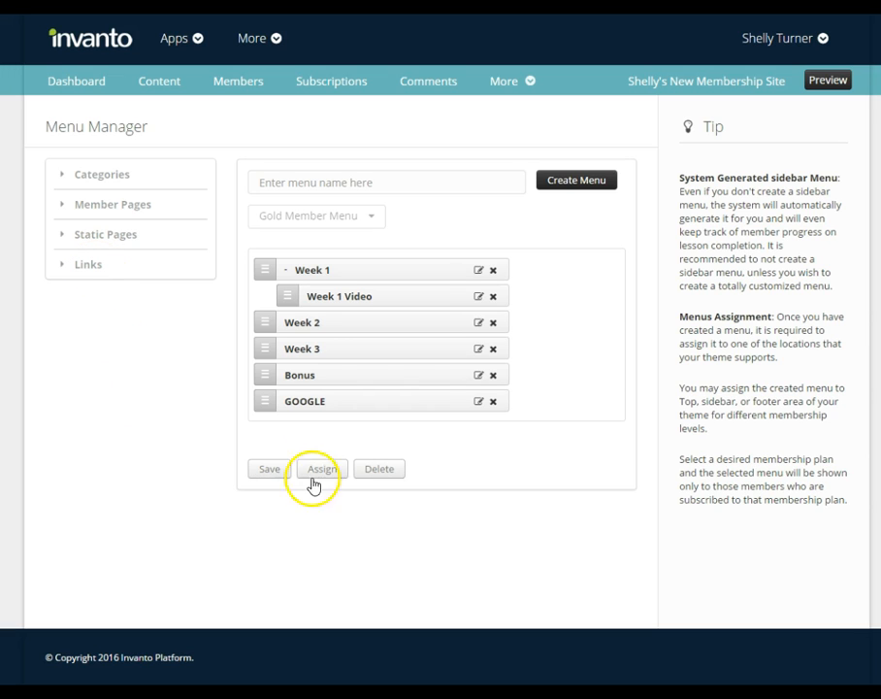
{"action": "left_click", "coordinate": [324, 410]}
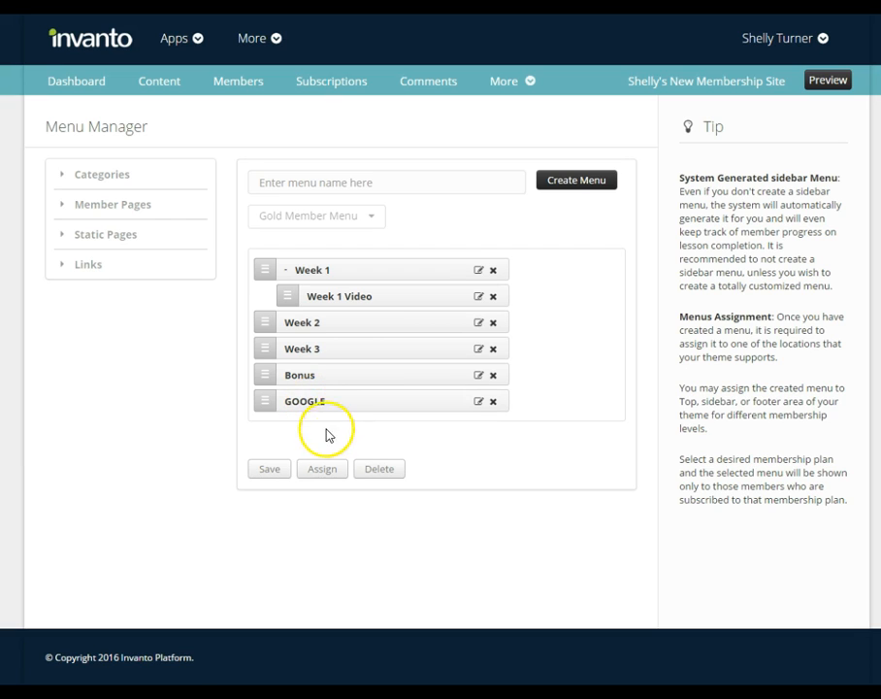
Assign the Gold Member Menu to the Menu Sidebar and Menu Footer locations for the Gold Plan and save the assignment
{"action": "left_click", "coordinate": [324, 468]}
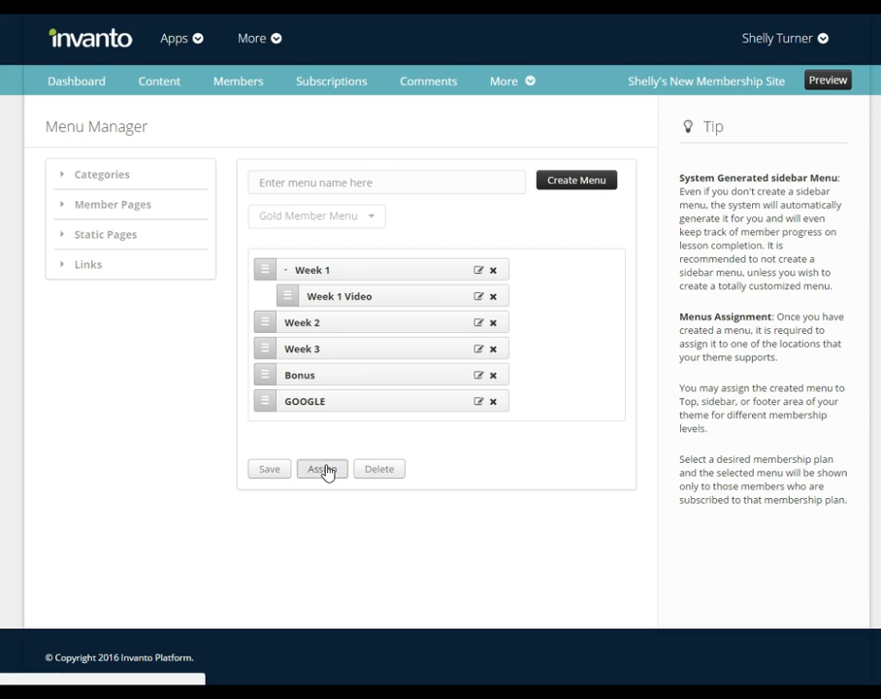
{"action": "left_click", "coordinate": [328, 472]}
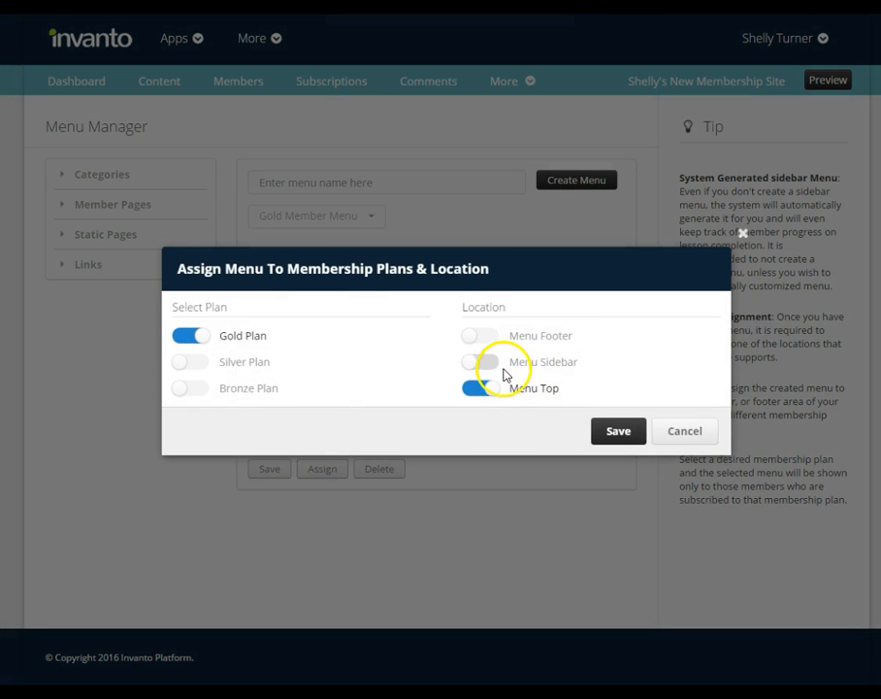
{"action": "left_click", "coordinate": [471, 365]}
{"action": "left_click", "coordinate": [470, 336]}
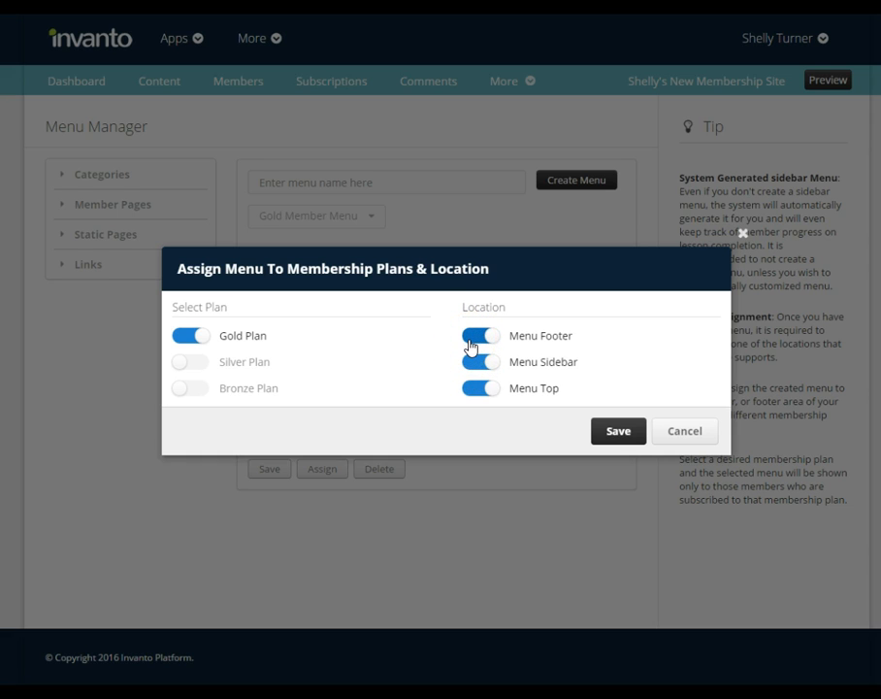
{"action": "left_click", "coordinate": [619, 427]}
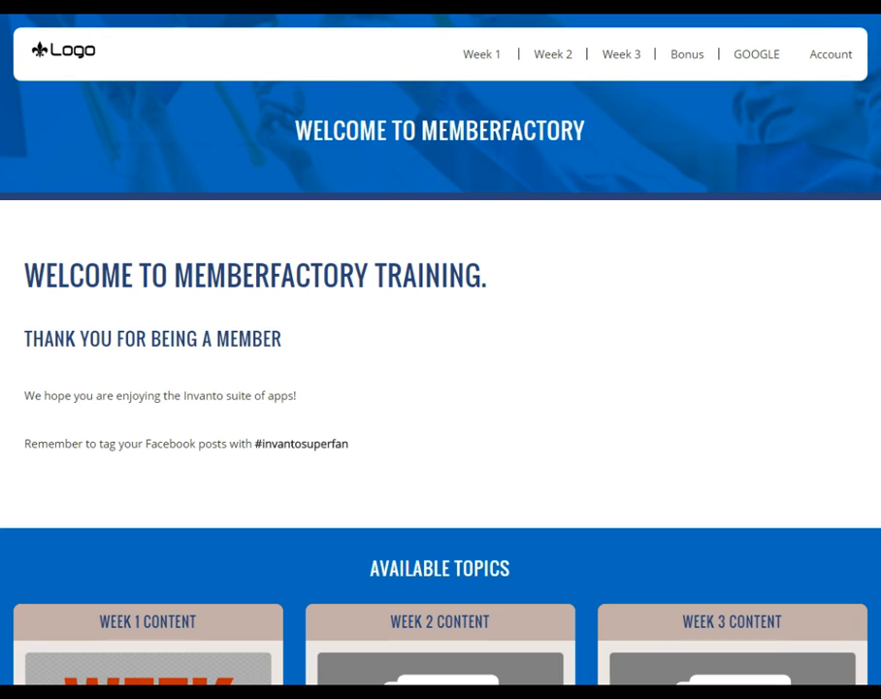
Inspect the footer menu on the member site's welcome page and return to the top menu
{"action": "mouse_move", "coordinate": [838, 62]}
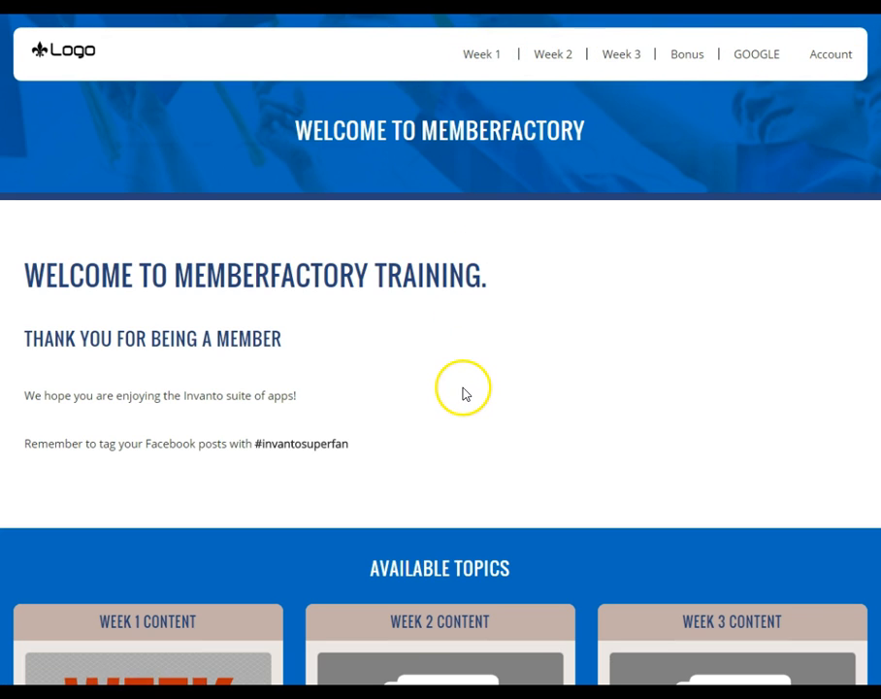
{"action": "scroll", "coordinate": [462, 390], "scroll_direction": "down", "scroll_amount": 2}
{"action": "scroll", "coordinate": [464, 402], "scroll_direction": "down", "scroll_amount": 5}
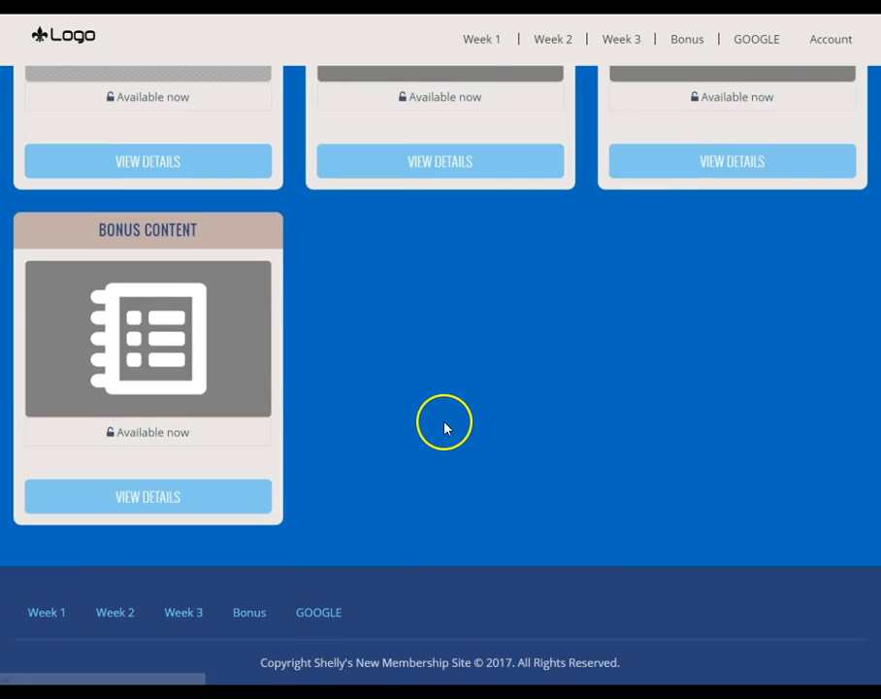
{"action": "scroll", "coordinate": [445, 427], "scroll_direction": "up", "scroll_amount": 5}
{"action": "scroll", "coordinate": [442, 437], "scroll_direction": "up", "scroll_amount": 2}
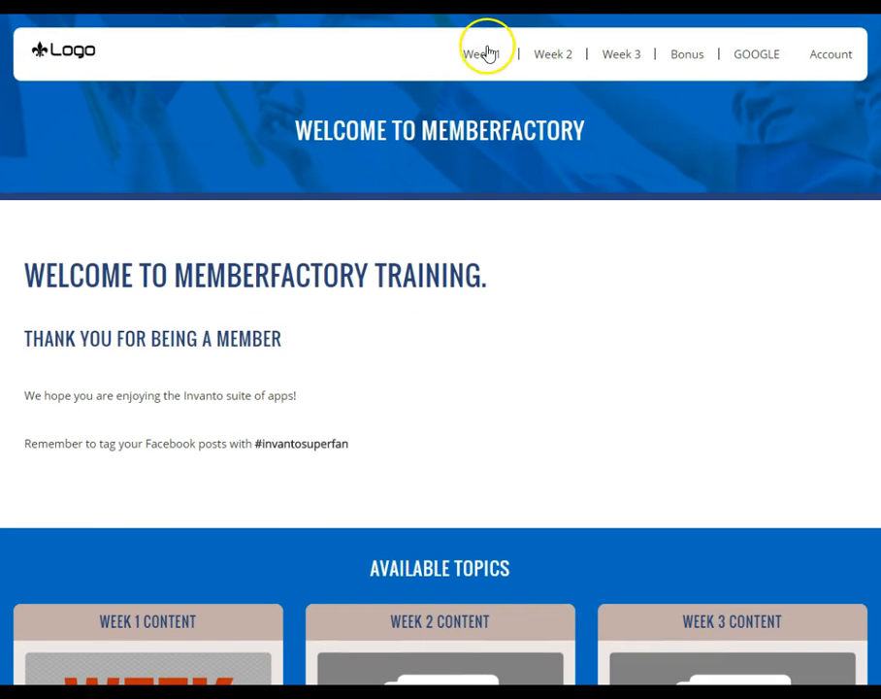
Open the Week 1 Video page from the Week 1 submenu and check its sidebar and footer menus
{"action": "mouse_move", "coordinate": [487, 58]}
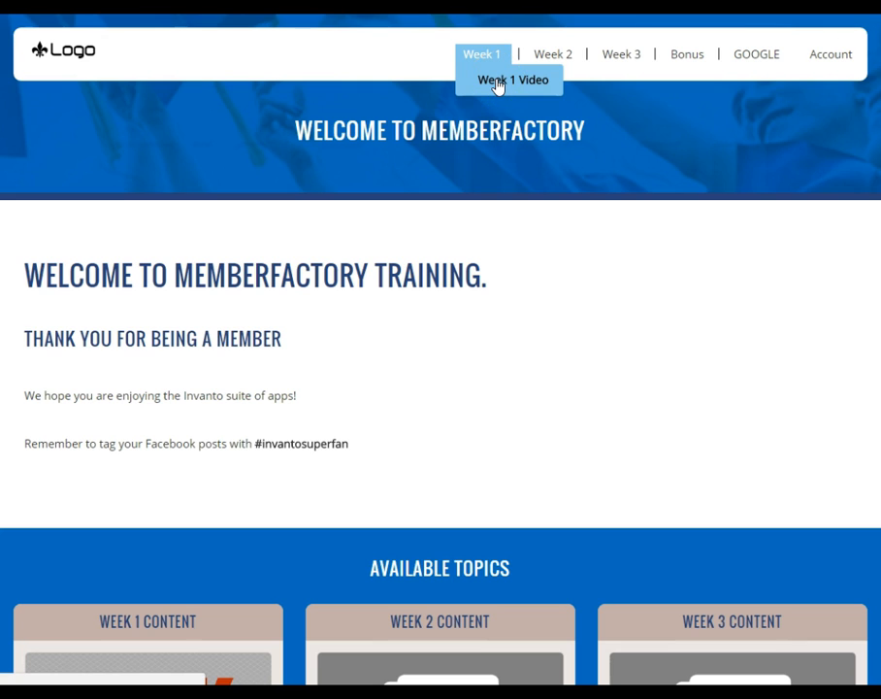
{"action": "left_click", "coordinate": [498, 81]}
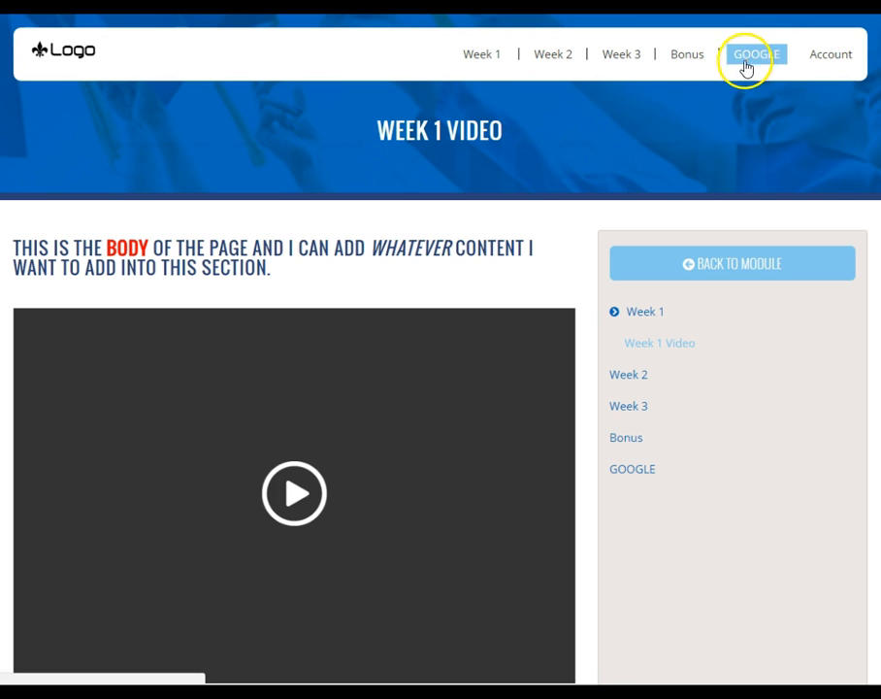
{"action": "scroll", "coordinate": [656, 505], "scroll_direction": "down", "scroll_amount": 5}
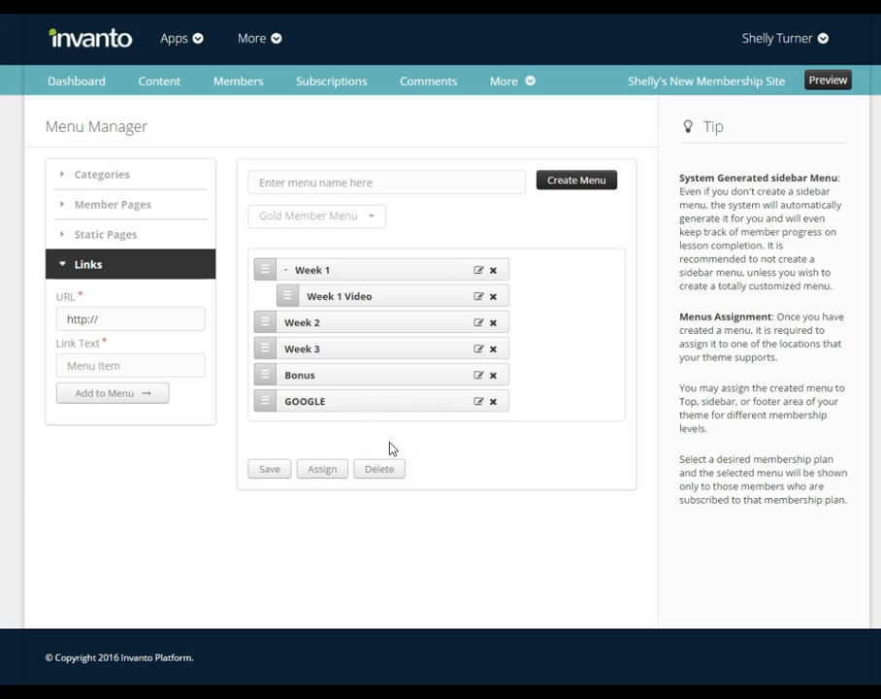
{"action": "left_click", "coordinate": [383, 469]}
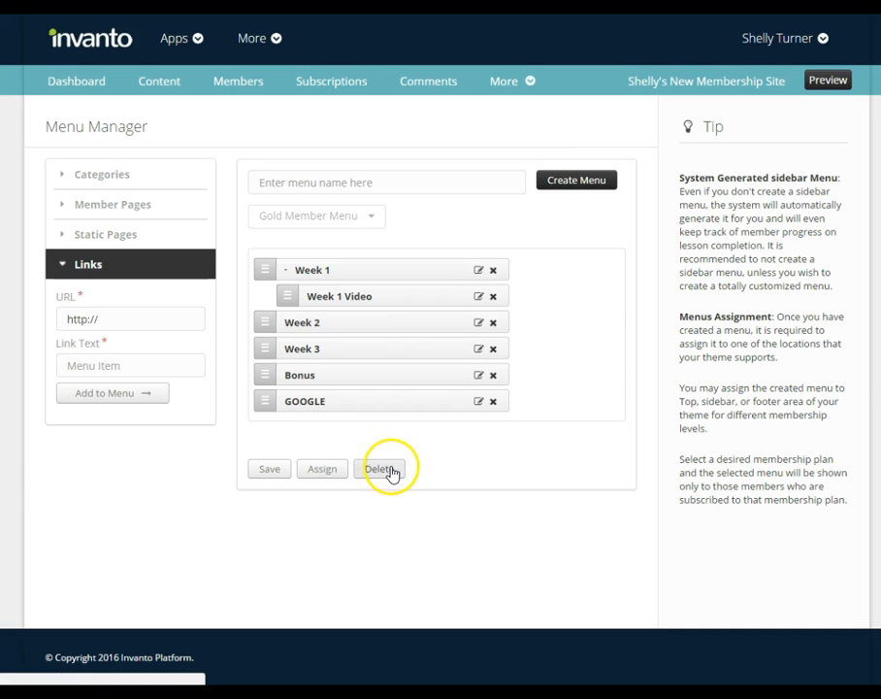